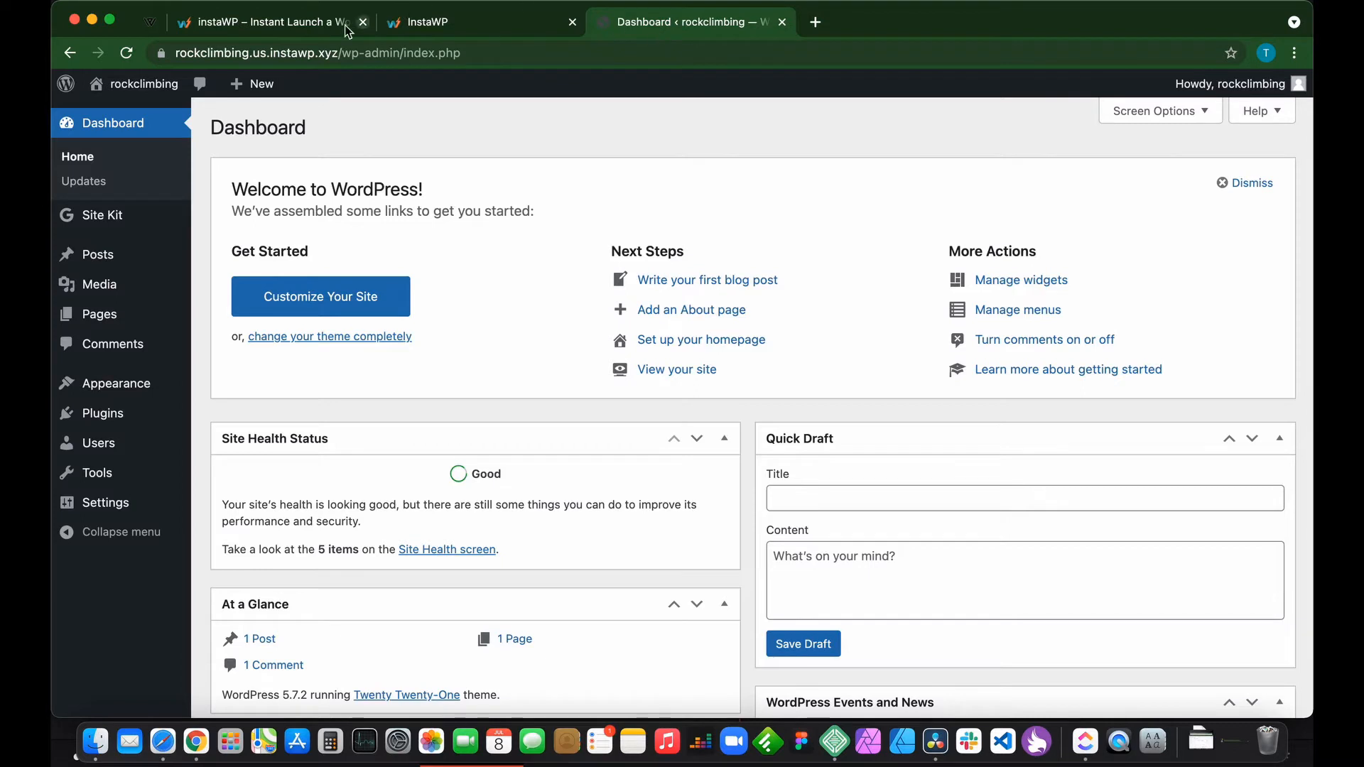
Switch to the InstaWP website and look over its pricing and features sections
{"action": "left_click", "coordinate": [320, 23]}
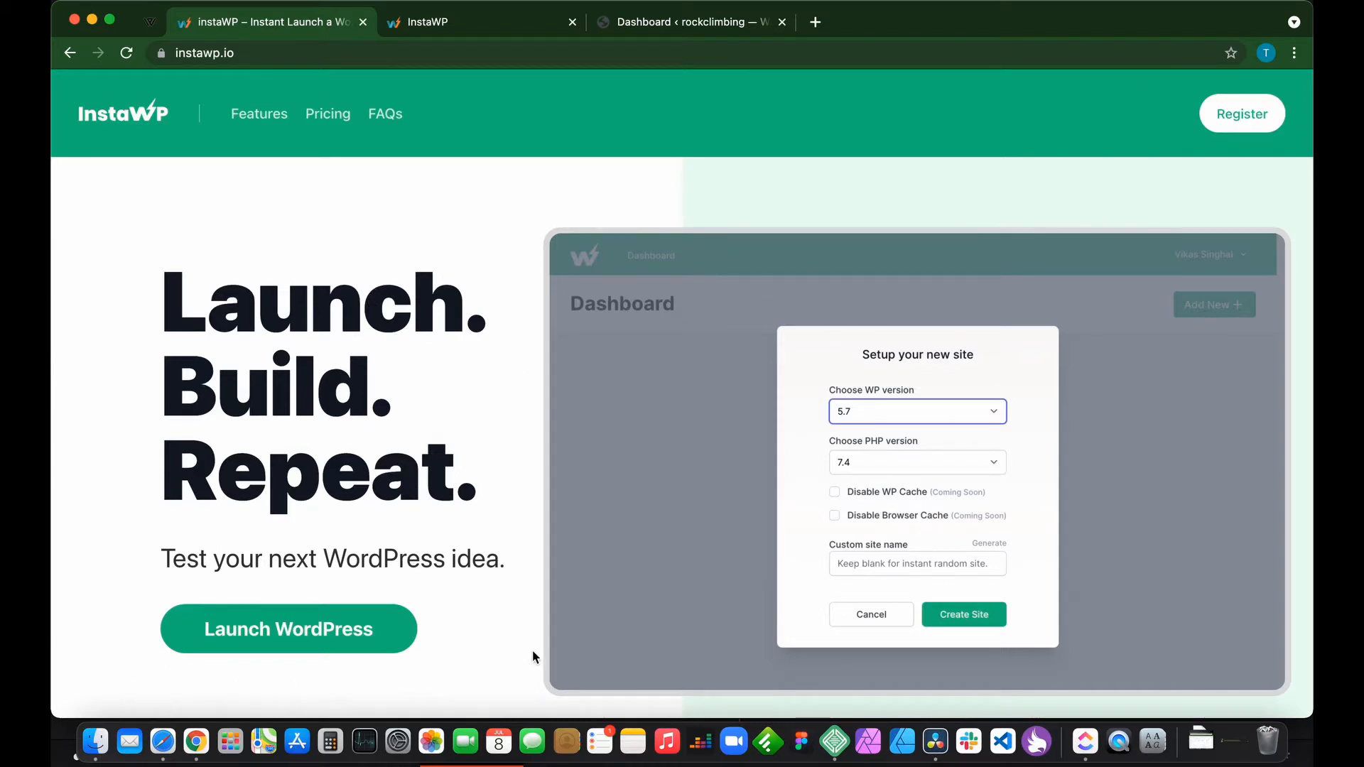
{"action": "left_click", "coordinate": [329, 113]}
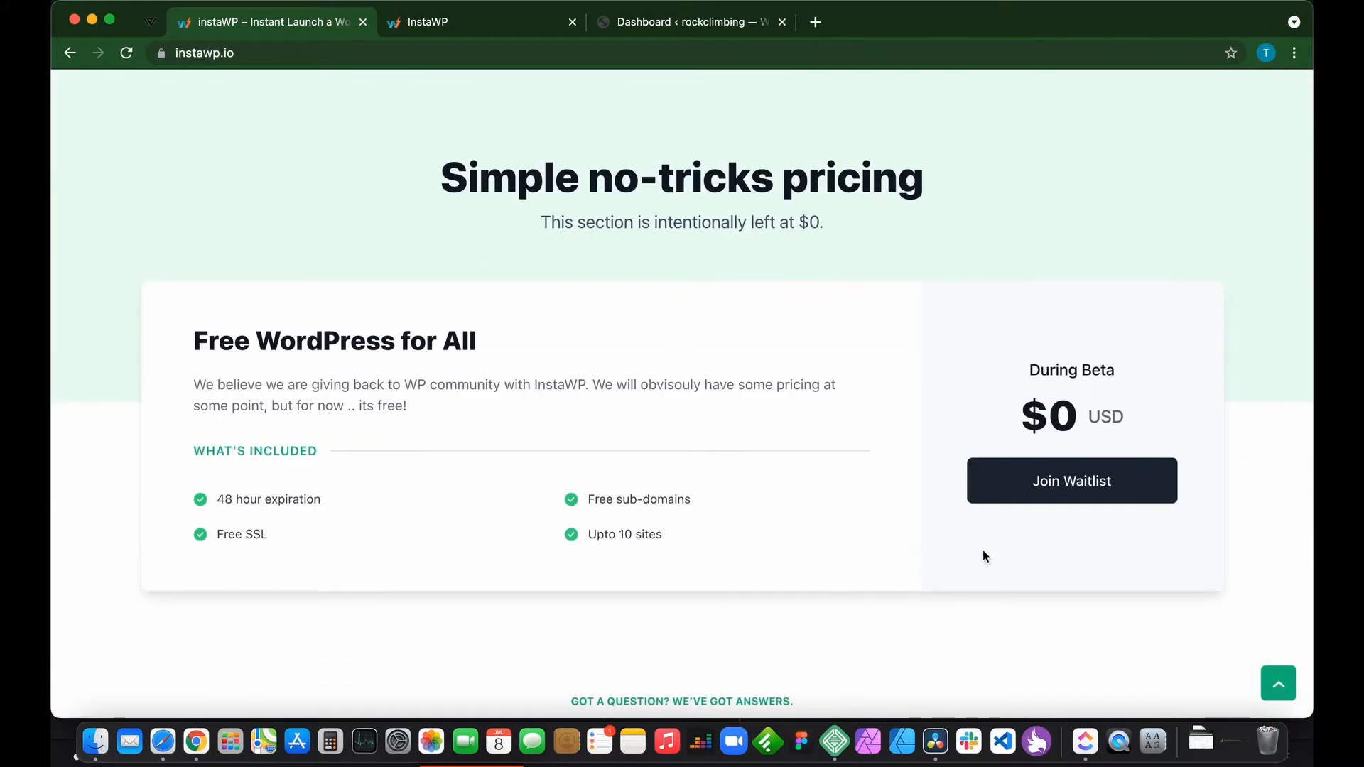
{"action": "scroll", "coordinate": [986, 344], "scroll_direction": "up", "scroll_amount": 15}
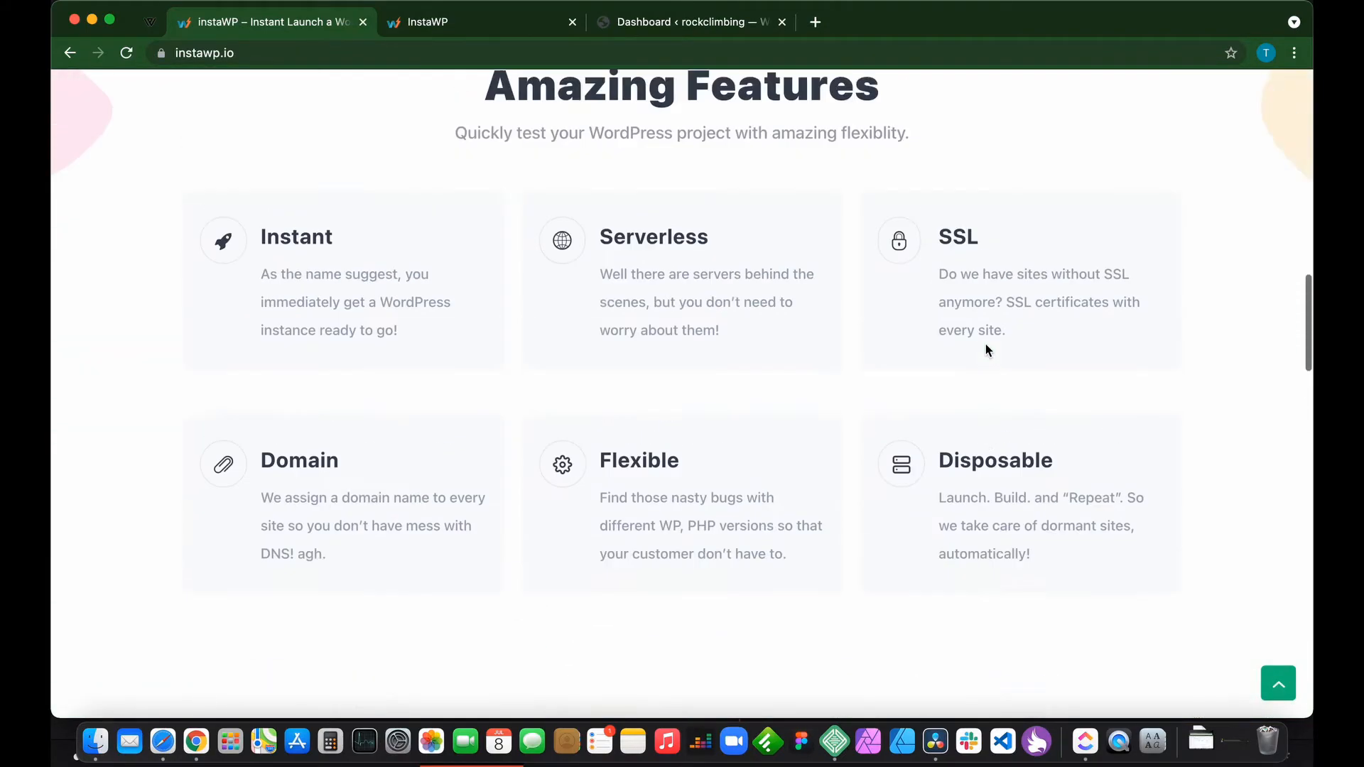
{"action": "scroll", "coordinate": [986, 344], "scroll_direction": "up", "scroll_amount": 10}
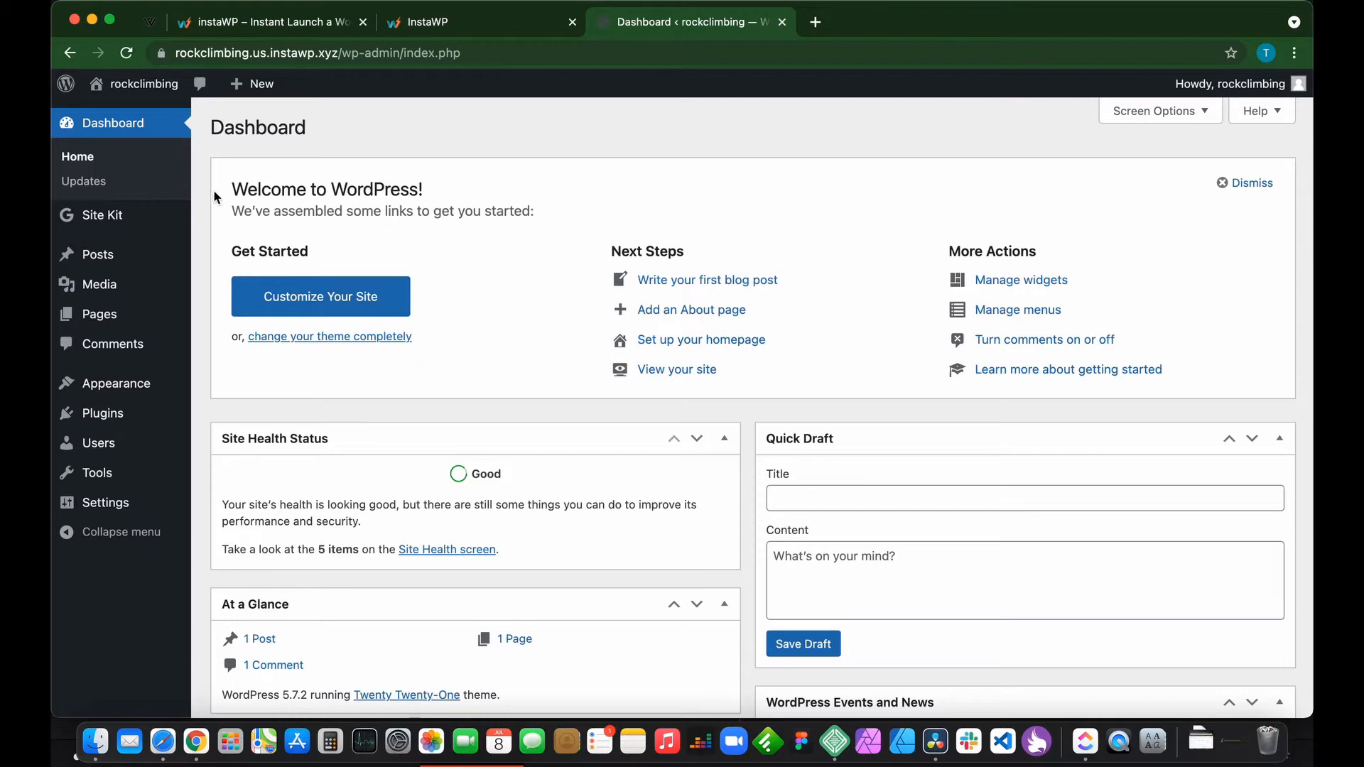
Go to the site's post categories and add a new category named Emulators
{"action": "mouse_move", "coordinate": [102, 264]}
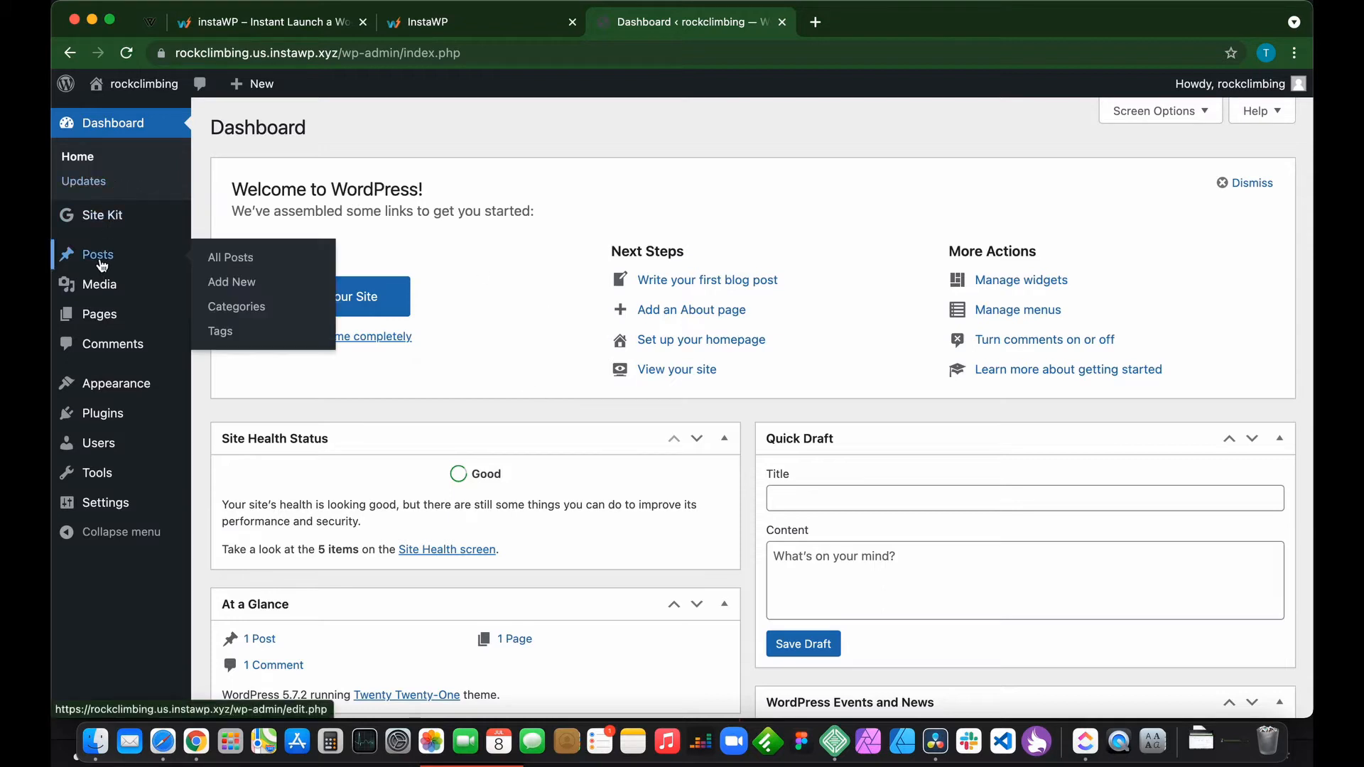
{"action": "left_click", "coordinate": [235, 314]}
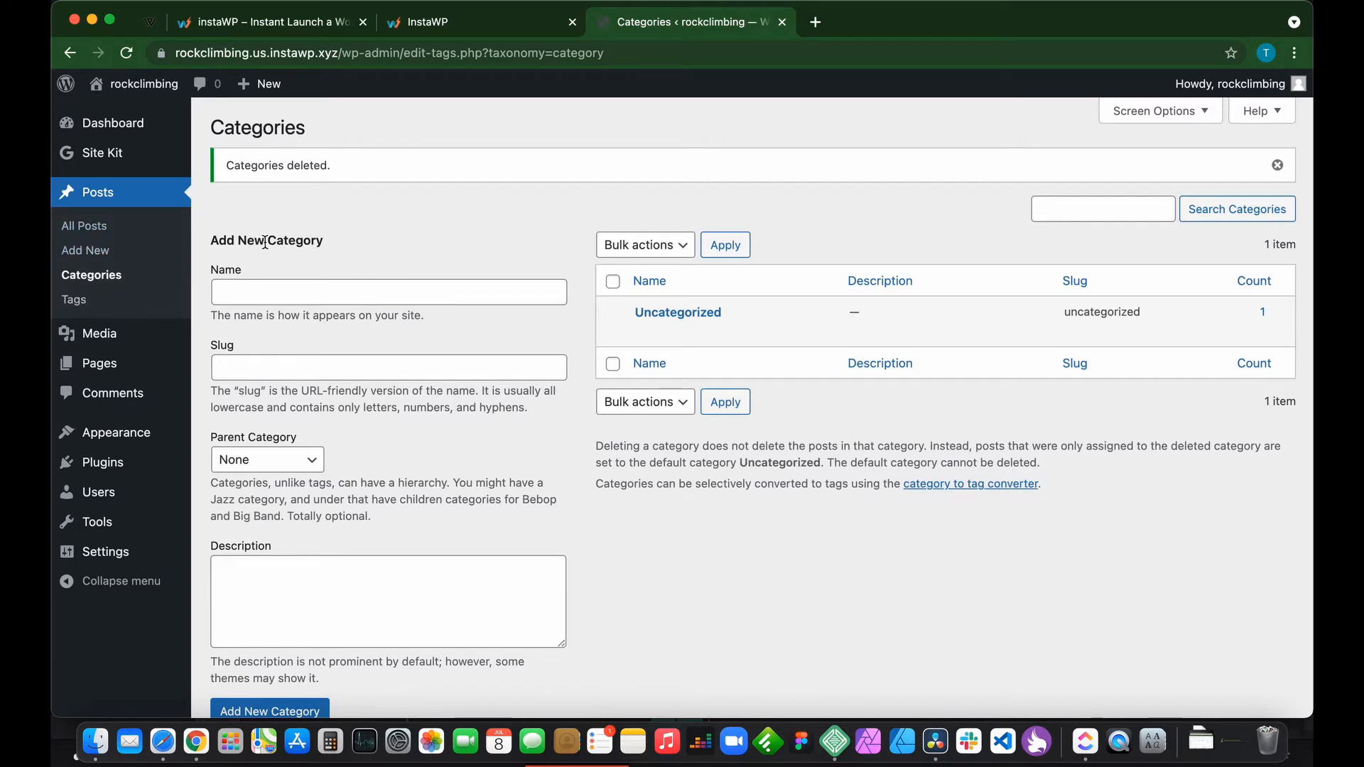
{"action": "left_click", "coordinate": [254, 291]}
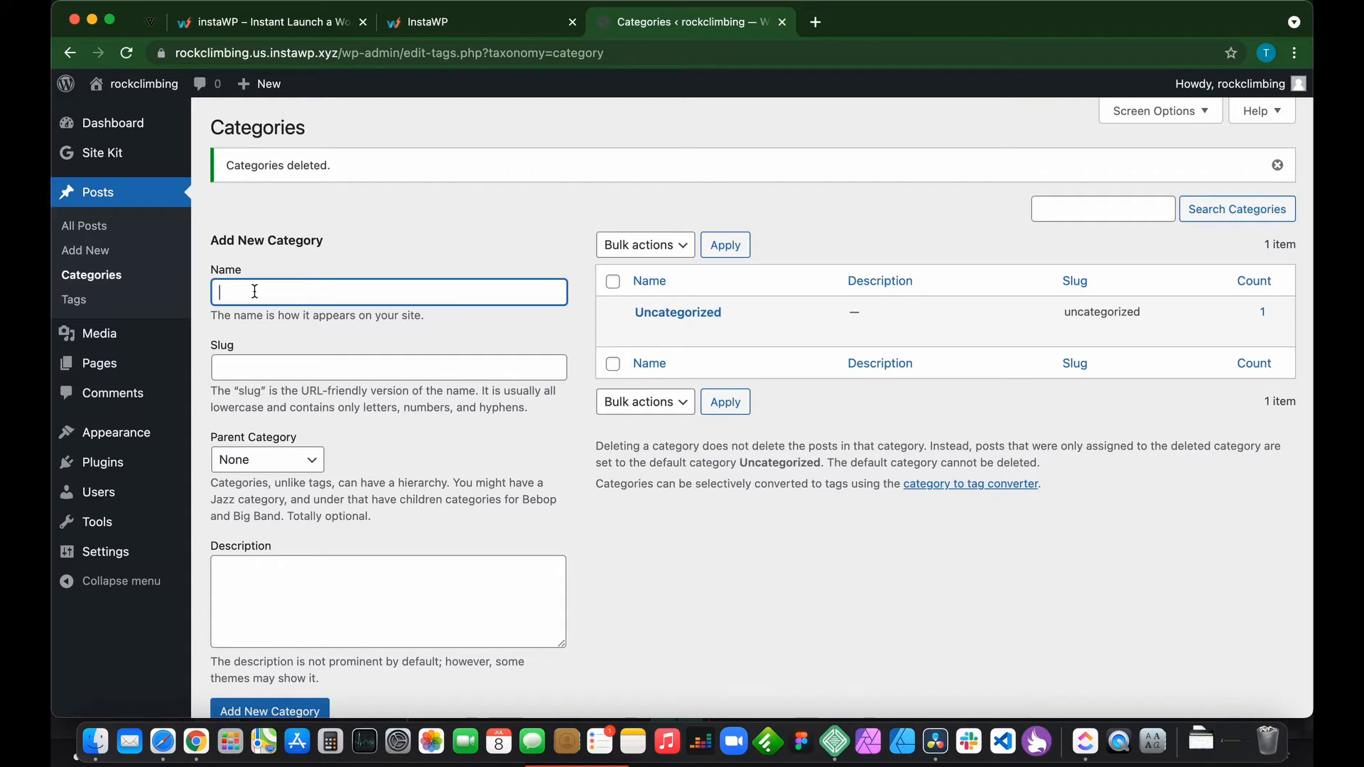
{"action": "type", "text": "Emulators"}
{"action": "scroll", "coordinate": [302, 370], "scroll_direction": "down", "scroll_amount": 3}
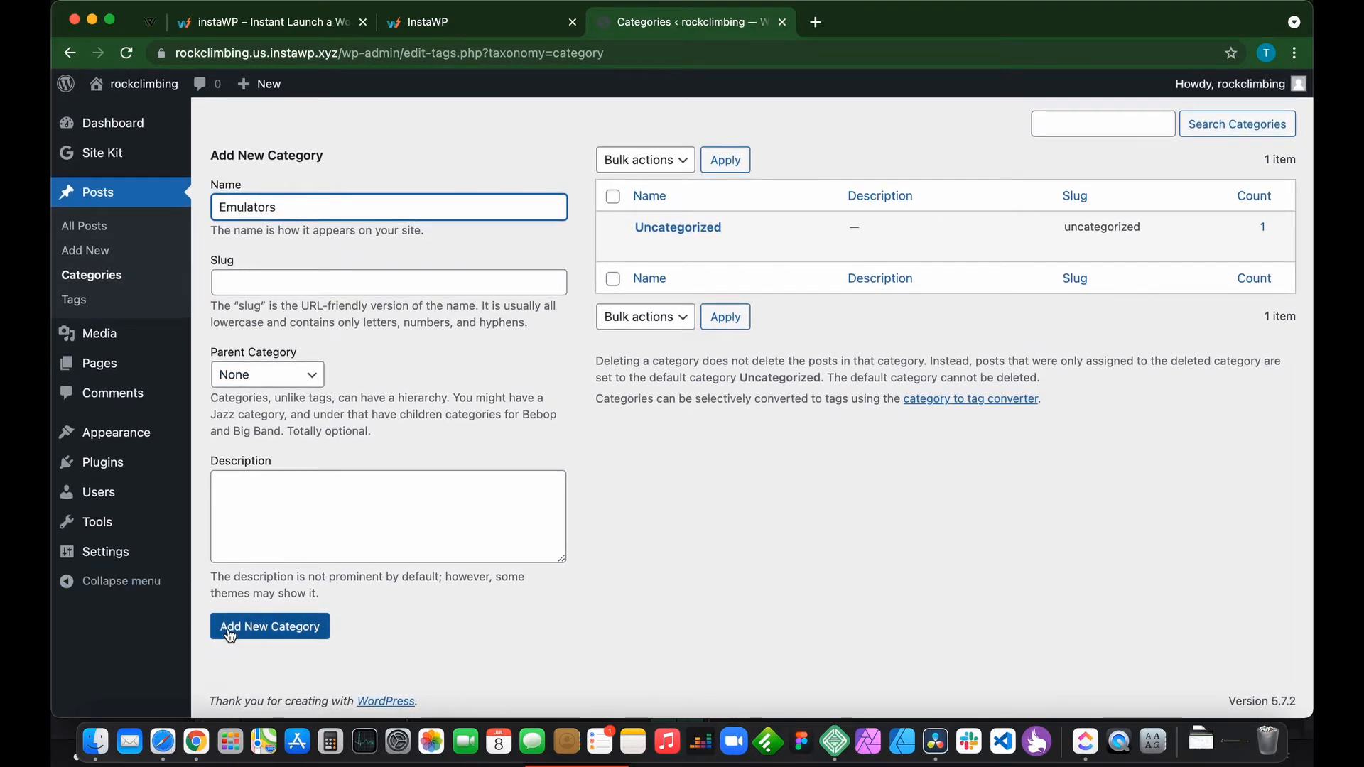
{"action": "left_click", "coordinate": [229, 634]}
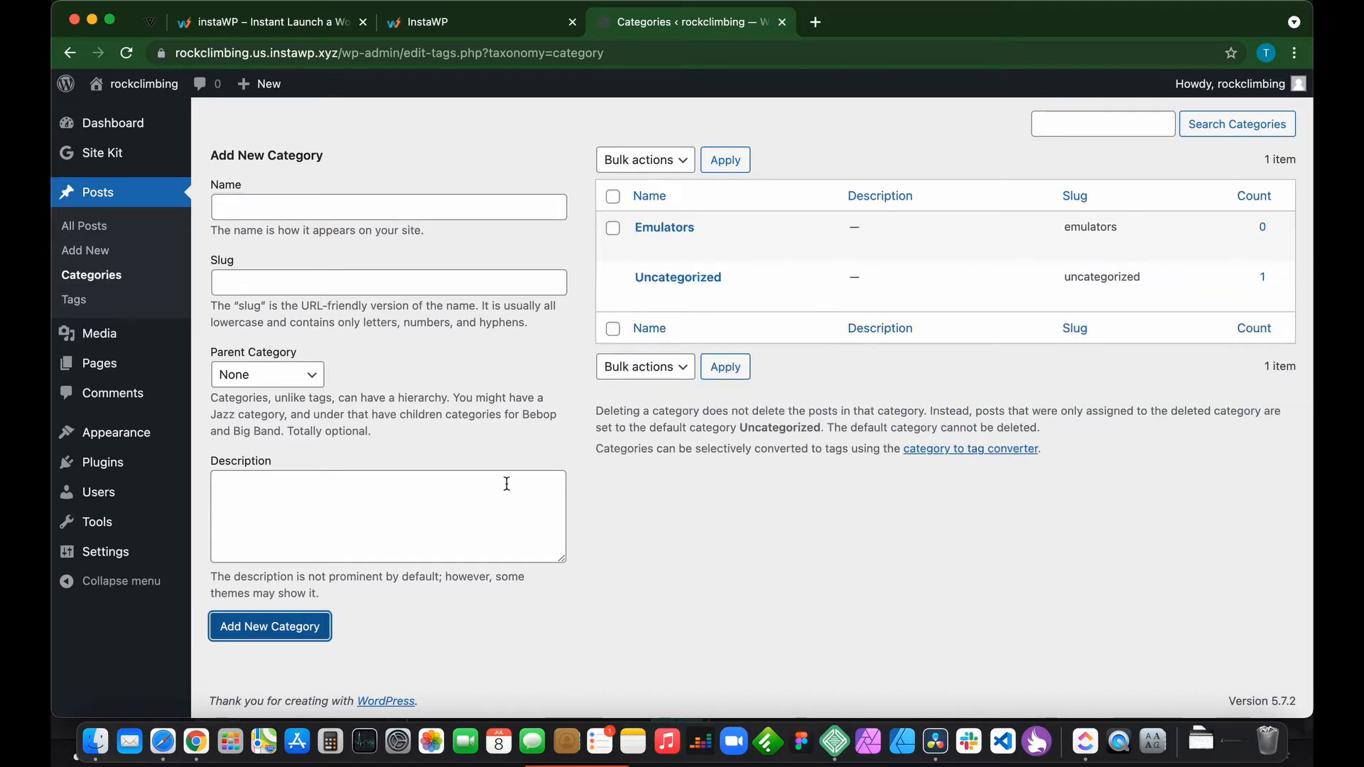
Add two more post categories named Android and iOS
{"action": "scroll", "coordinate": [497, 483], "scroll_direction": "up", "scroll_amount": 3}
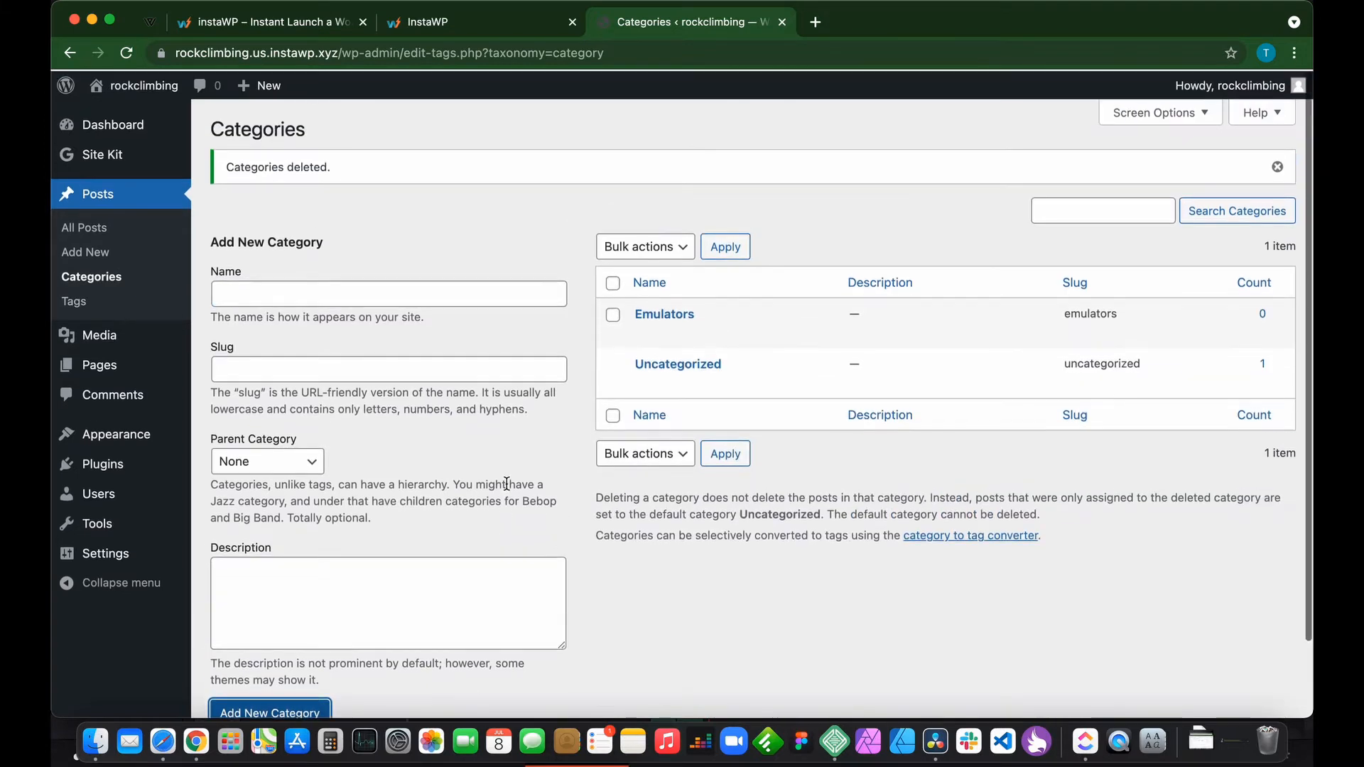
{"action": "left_click", "coordinate": [313, 300]}
{"action": "type", "text": "Android"}
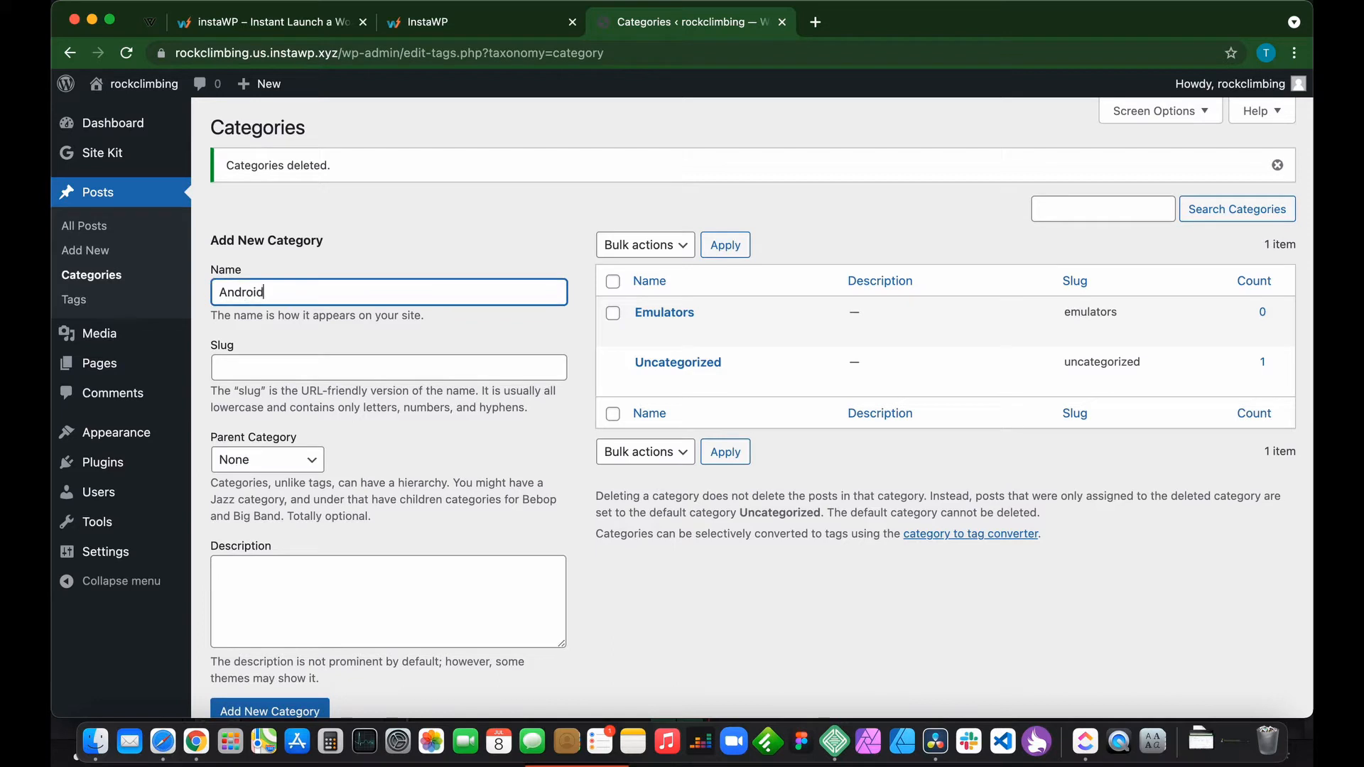
{"action": "key", "text": "Return"}
{"action": "type", "text": "i"}
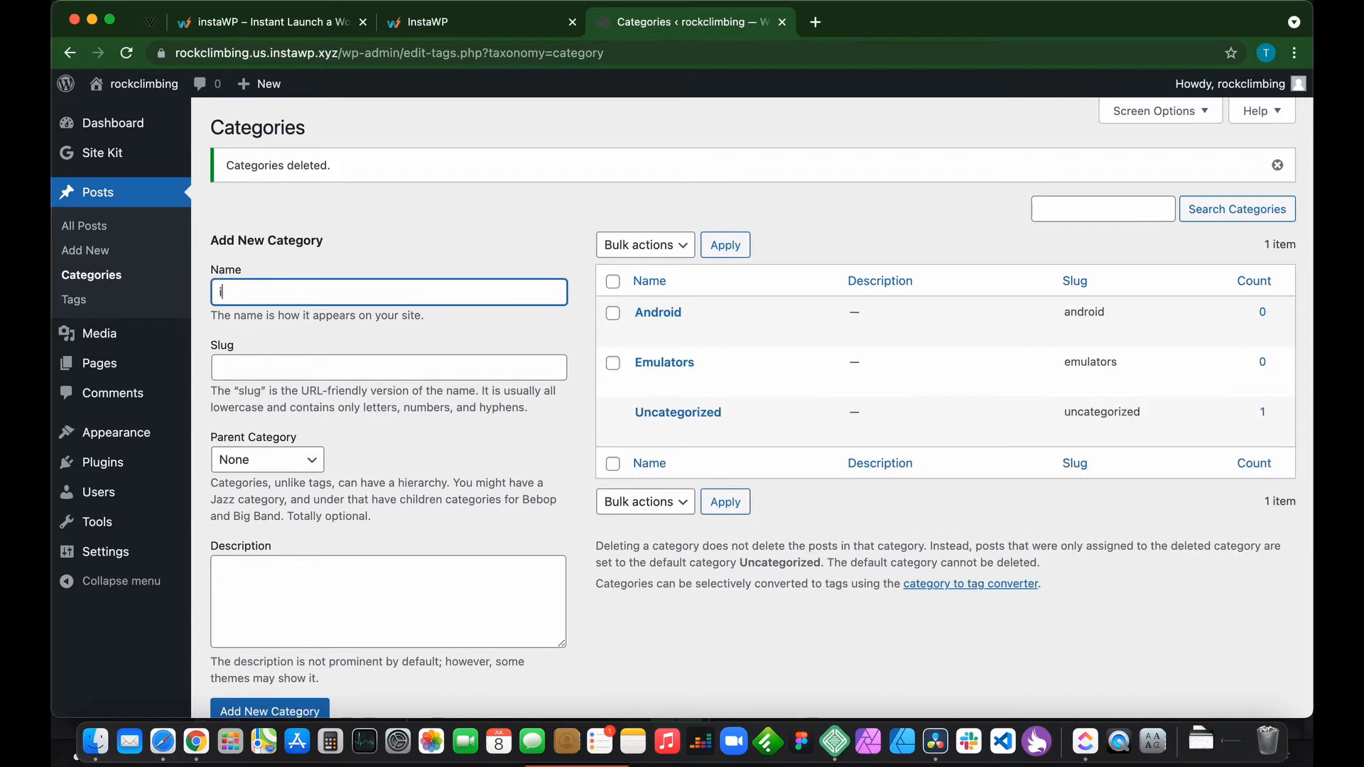
{"action": "type", "text": "OS"}
{"action": "key", "text": "Return"}
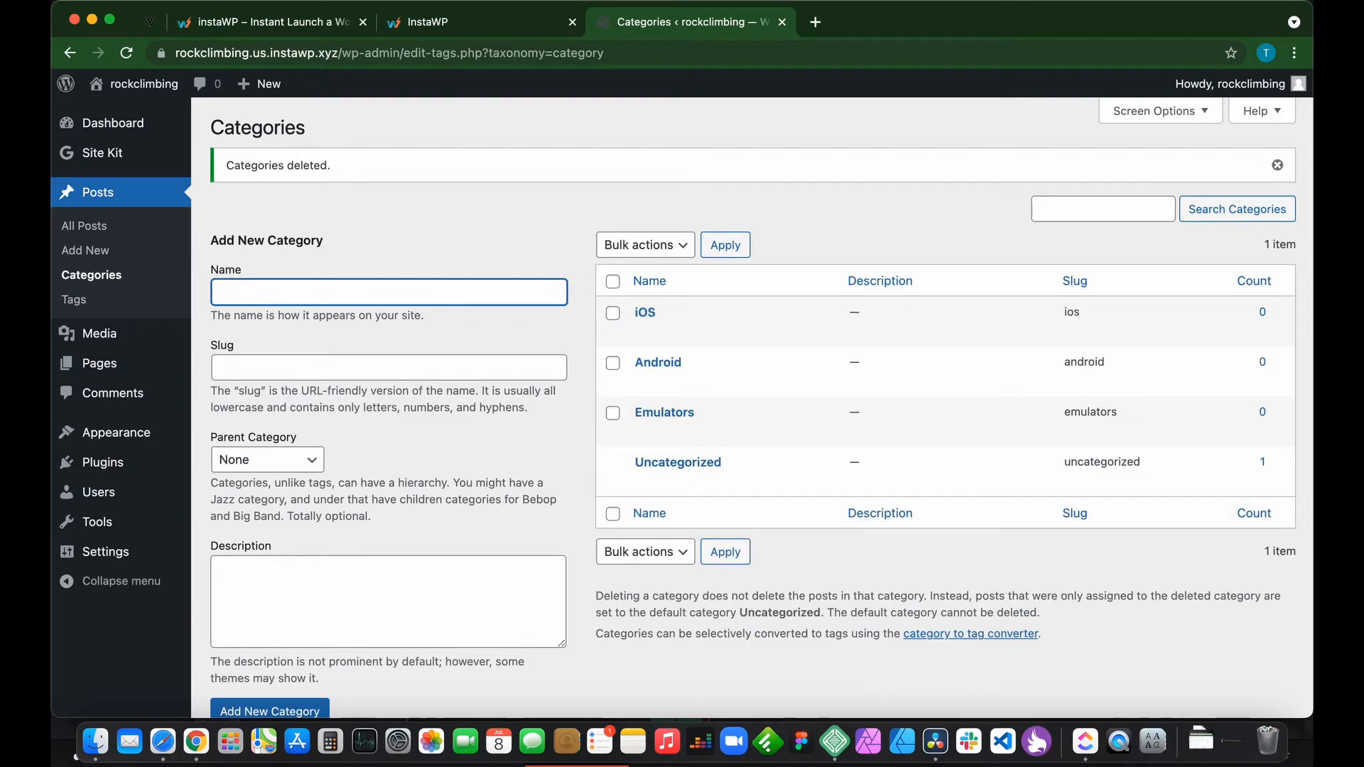
Add the post categories Windows 10 and Linux
{"action": "type", "text": "Windows 19"}
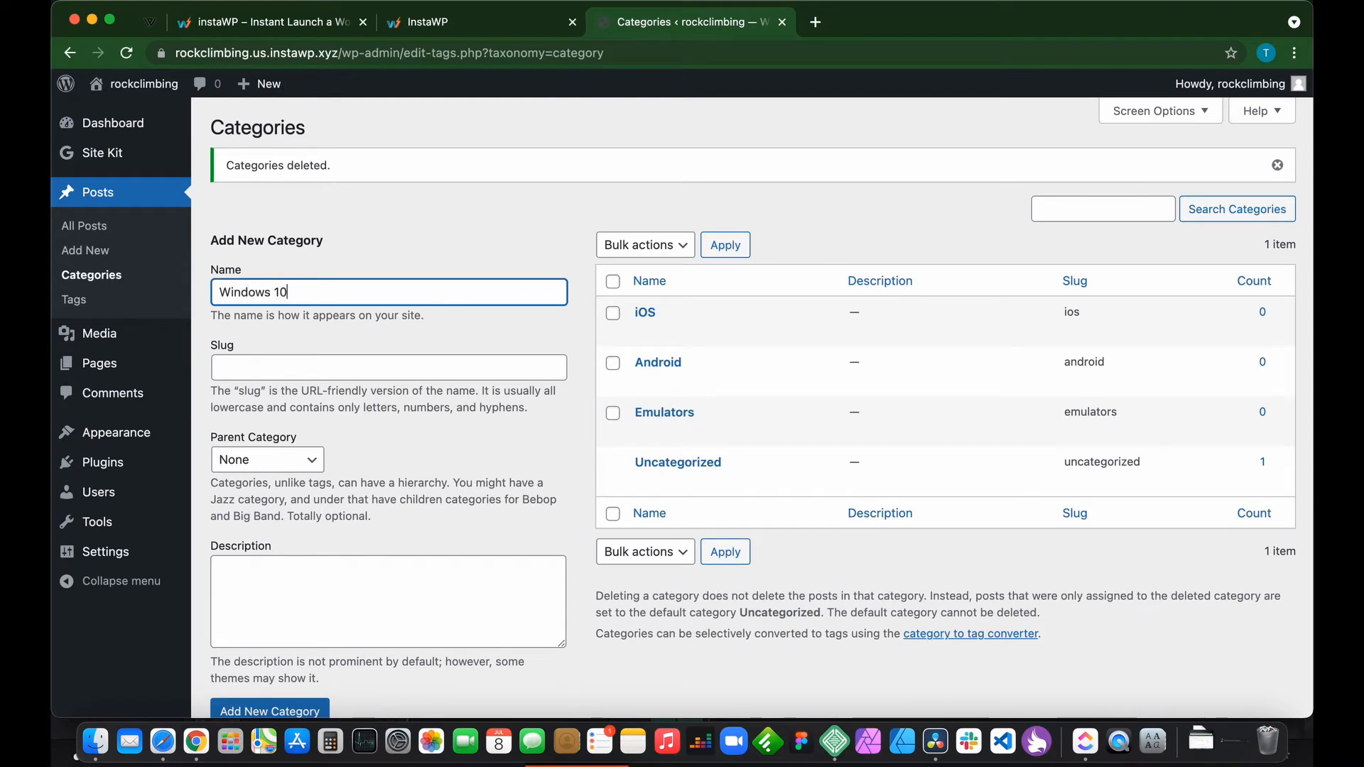
{"action": "key", "text": "Return"}
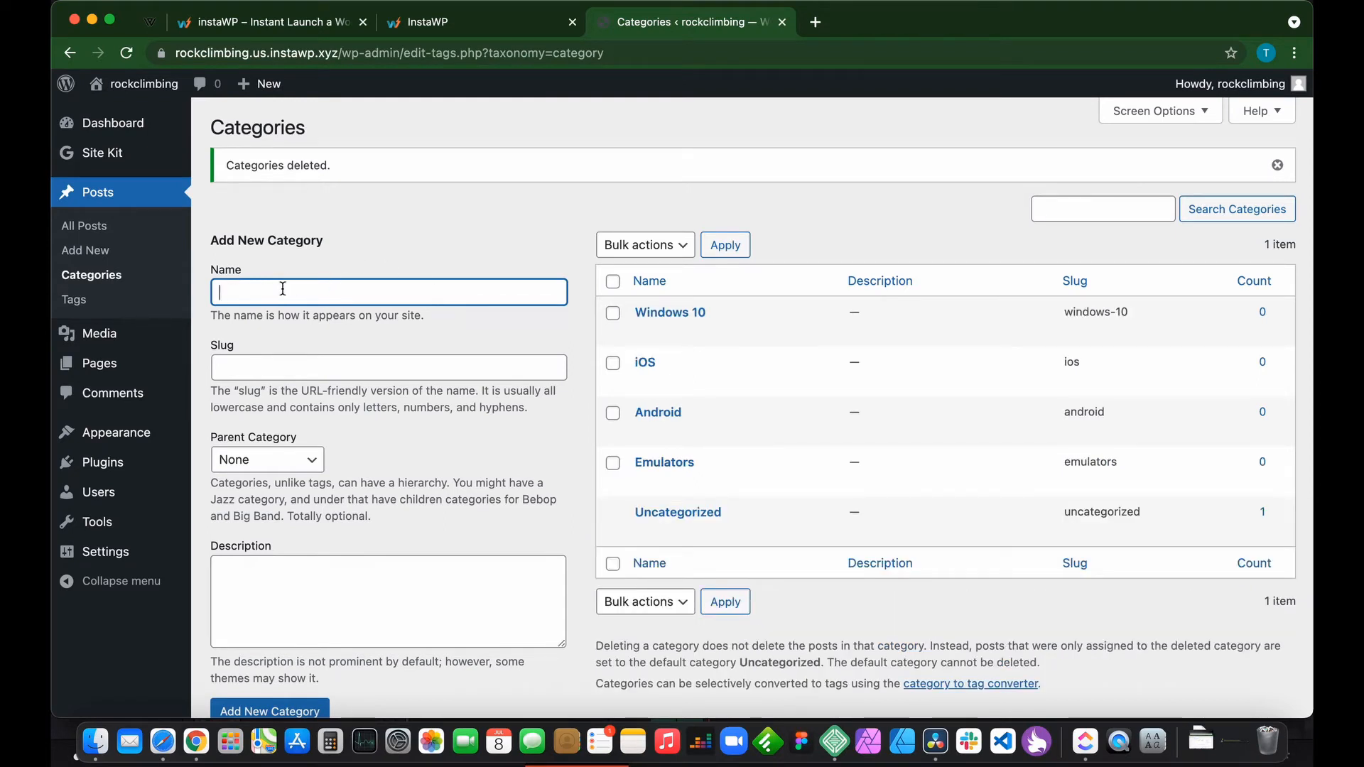
{"action": "type", "text": "Linux"}
{"action": "key", "text": "Return"}
Add the post categories Hardware and Software
{"action": "type", "text": "H"}
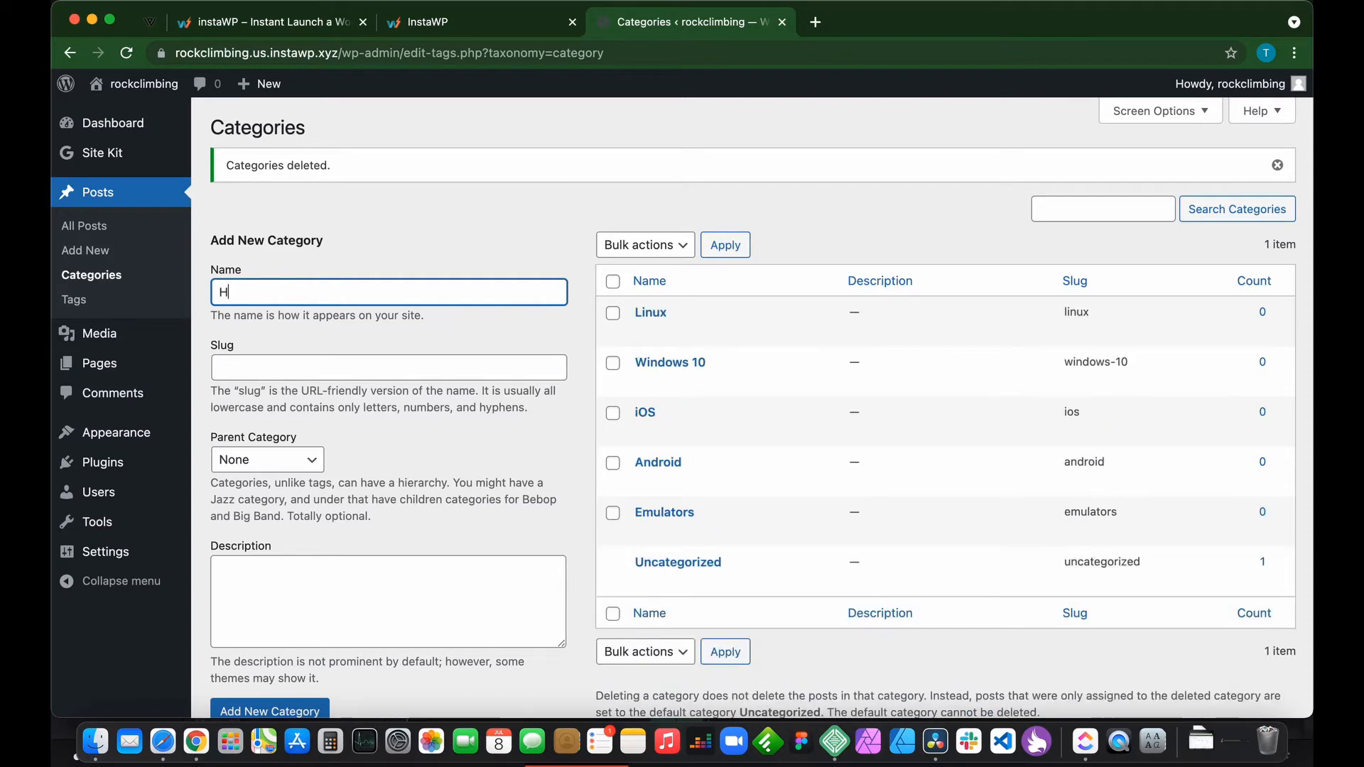
{"action": "type", "text": "ardware"}
{"action": "key", "text": "Return"}
{"action": "type", "text": "Software"}
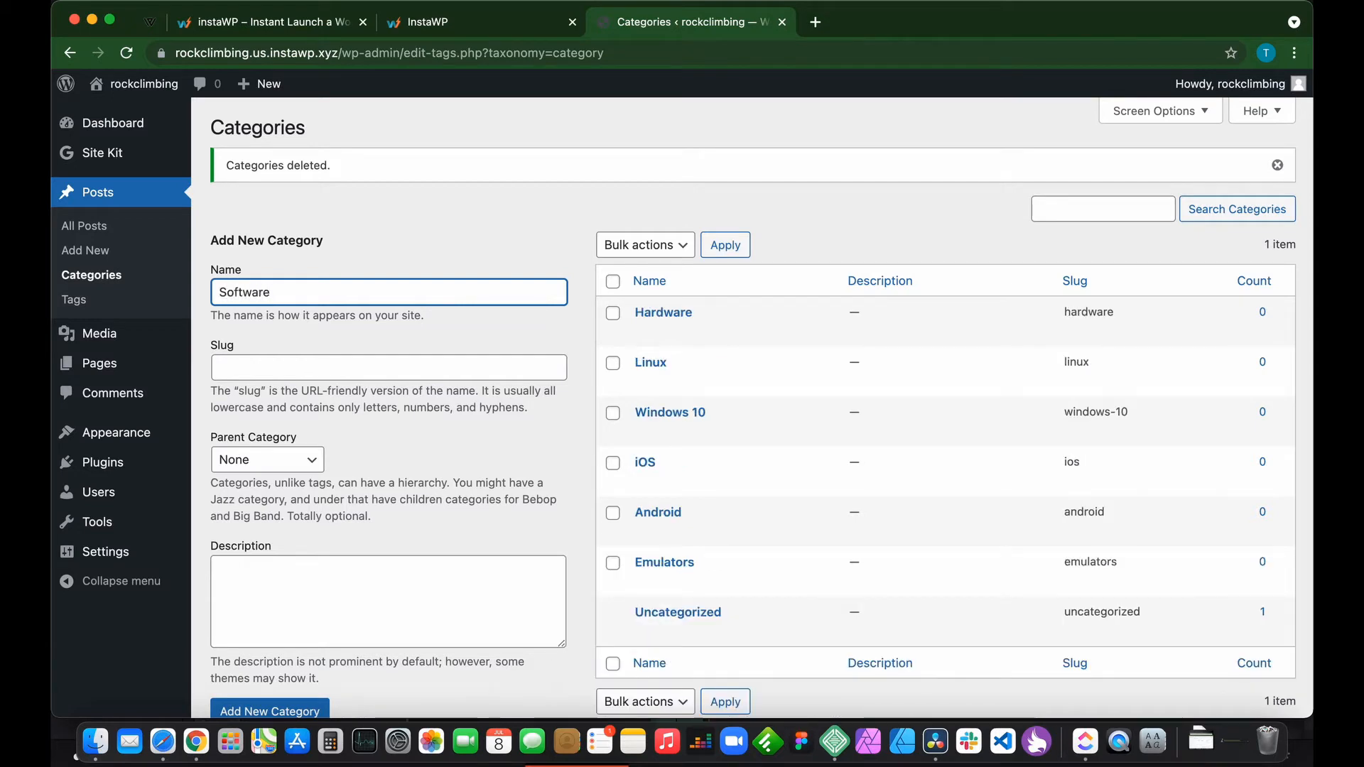
{"action": "key", "text": "Return"}
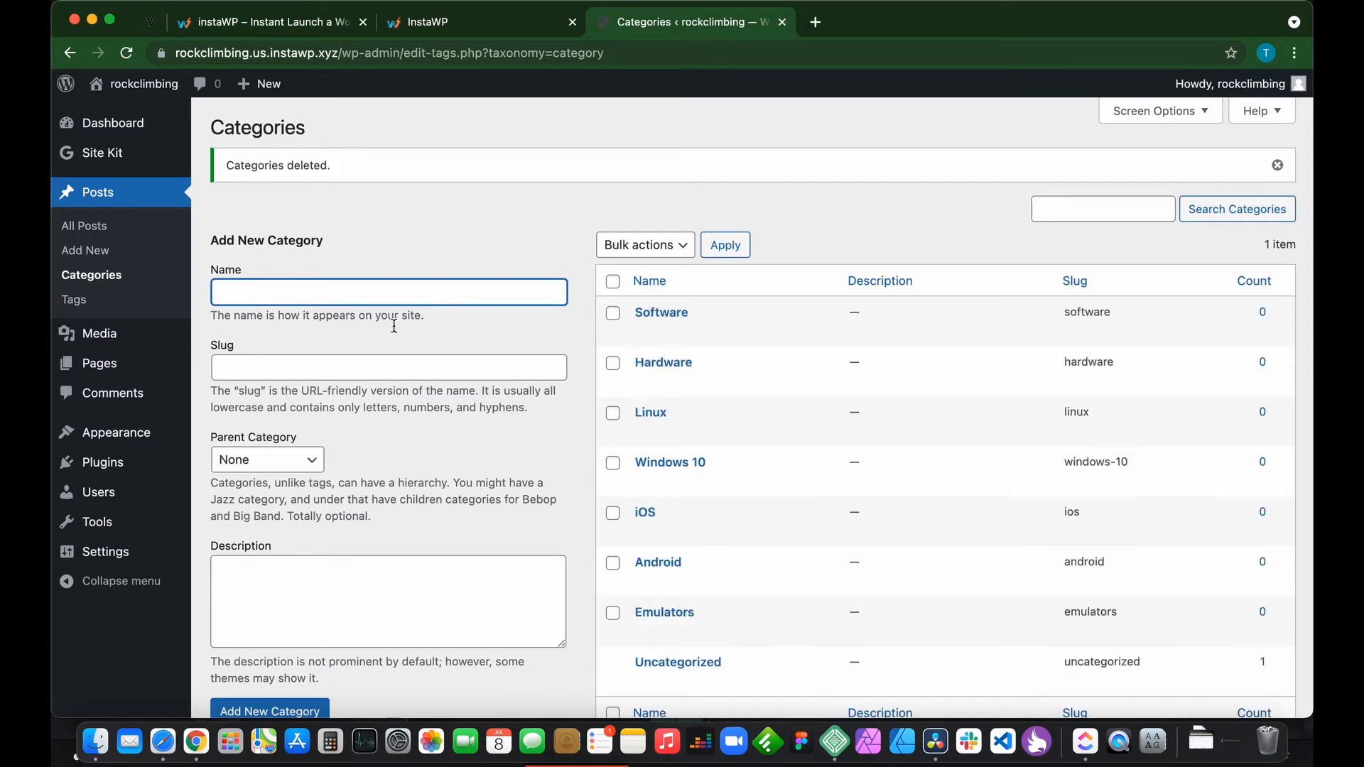
Permanently delete the Emulators category on its own from the category list
{"action": "scroll", "coordinate": [732, 403], "scroll_direction": "down", "scroll_amount": 3}
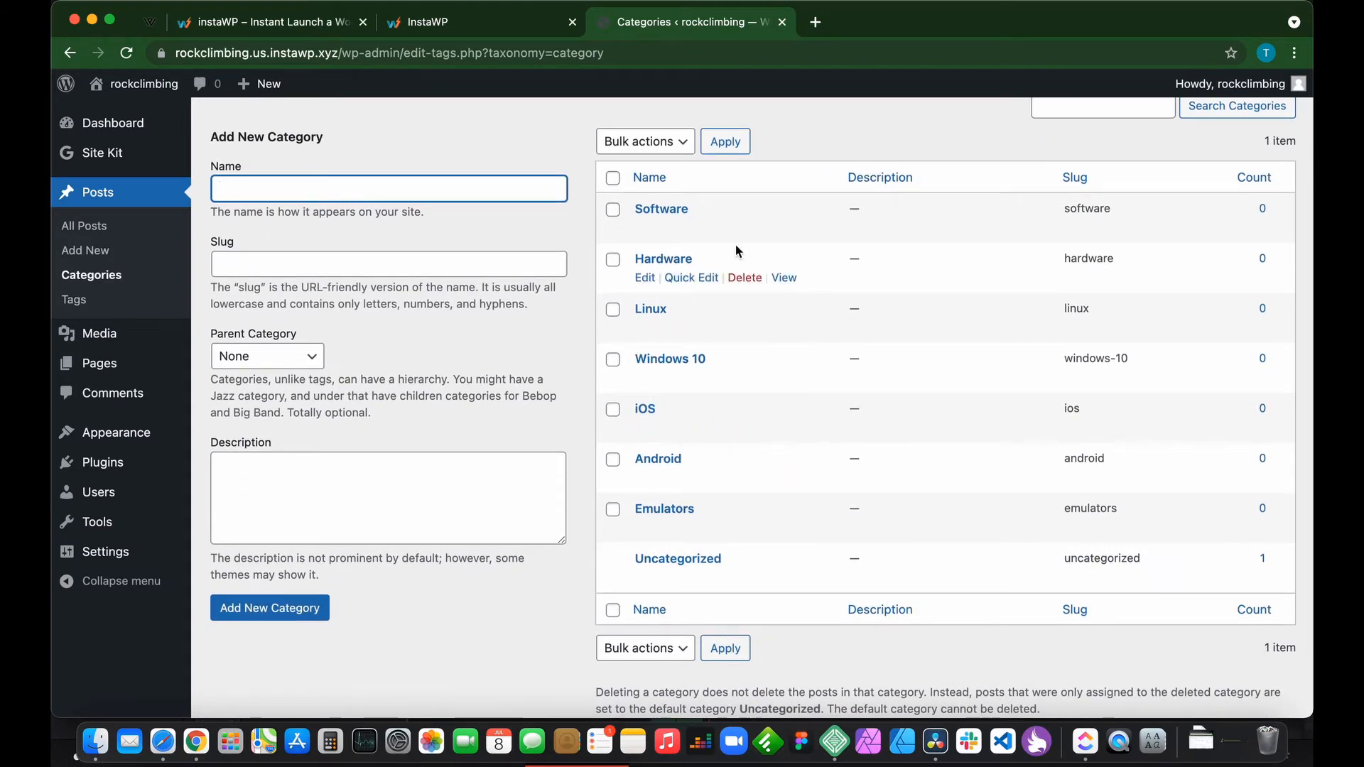
{"action": "scroll", "coordinate": [727, 452], "scroll_direction": "down", "scroll_amount": 1}
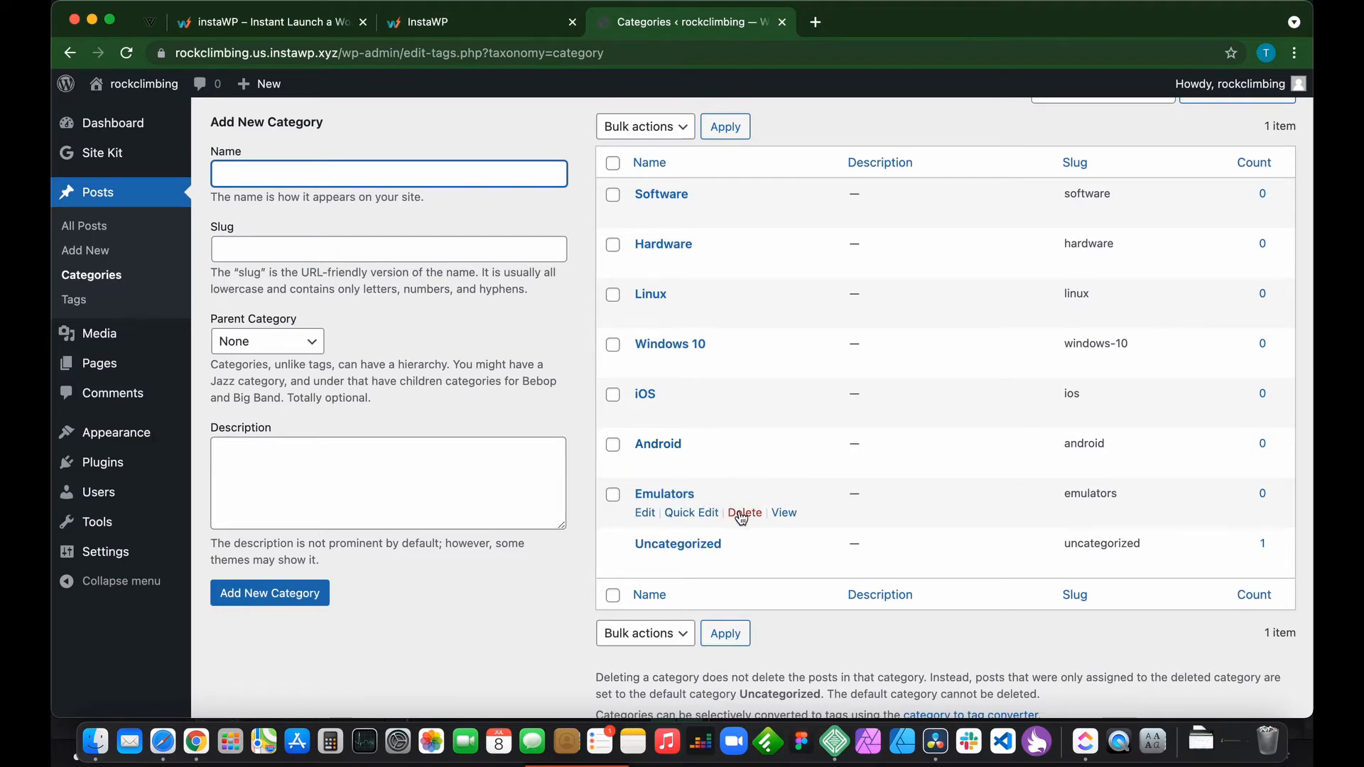
{"action": "left_click", "coordinate": [741, 512]}
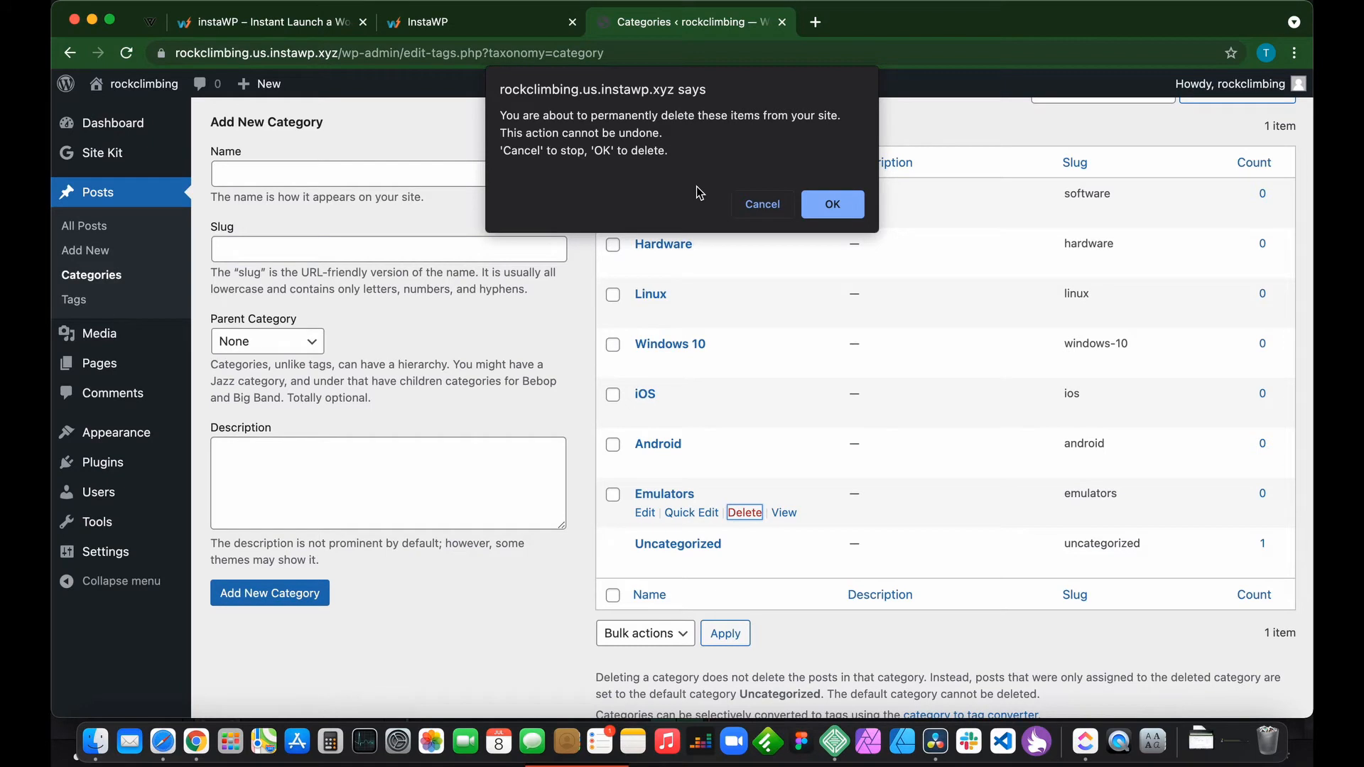
{"action": "left_click", "coordinate": [833, 204]}
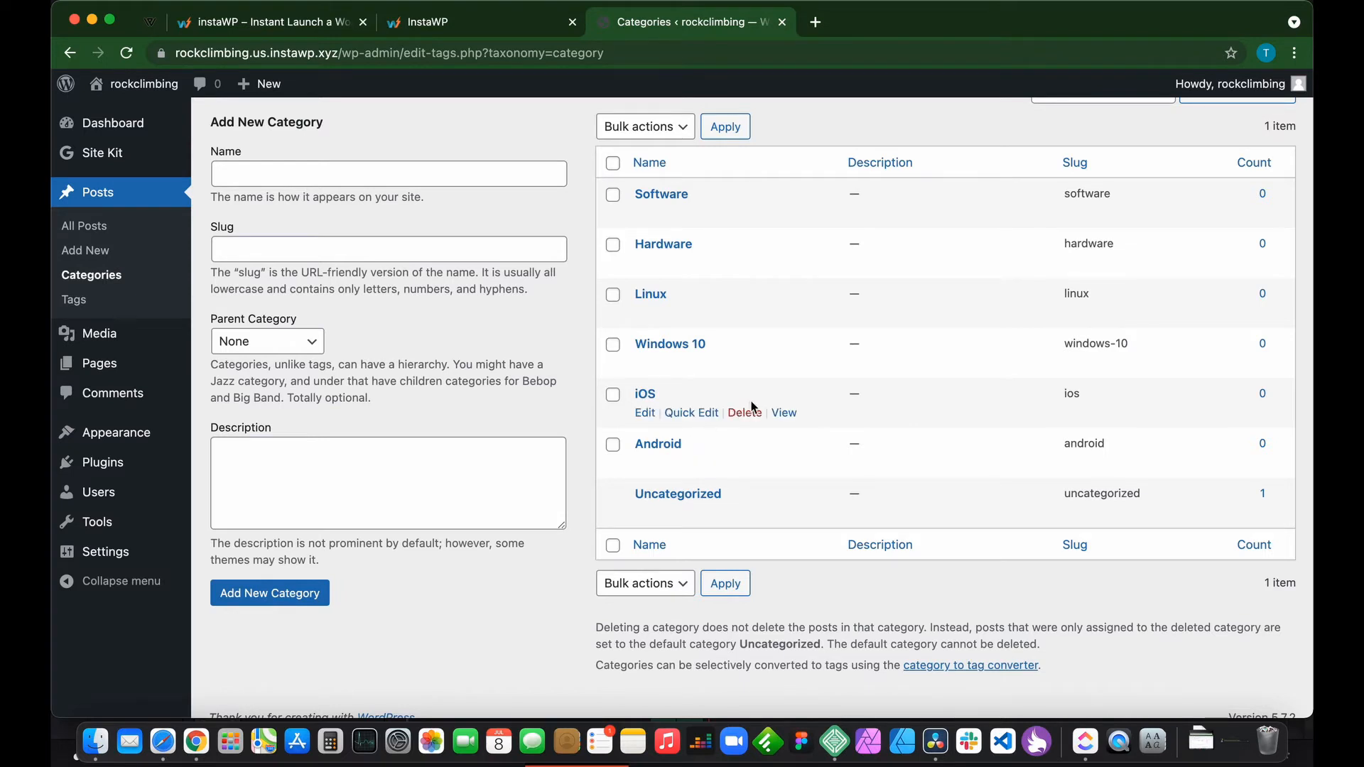
Delete the Software, Hardware, Android and Windows 10 categories together with a bulk action
{"action": "scroll", "coordinate": [750, 410], "scroll_direction": "up", "scroll_amount": 3}
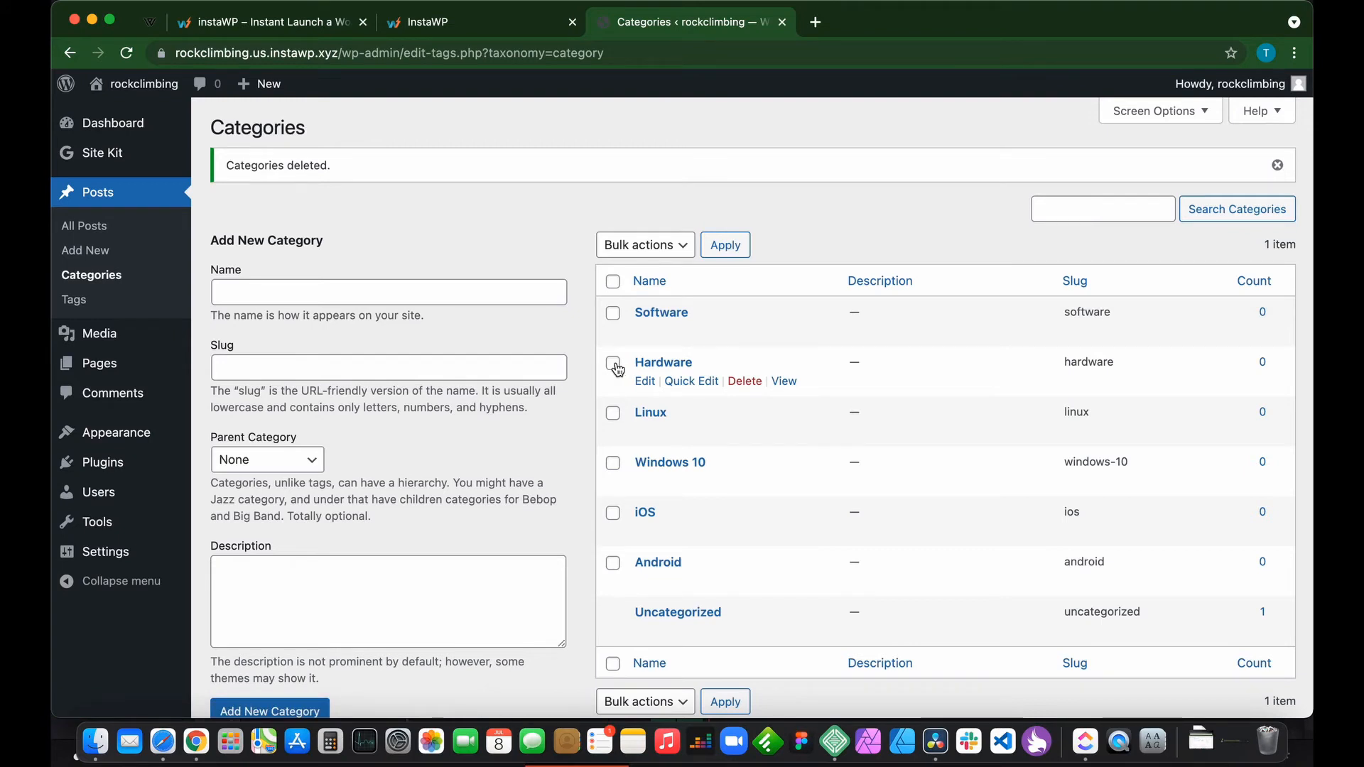
{"action": "left_click", "coordinate": [616, 316]}
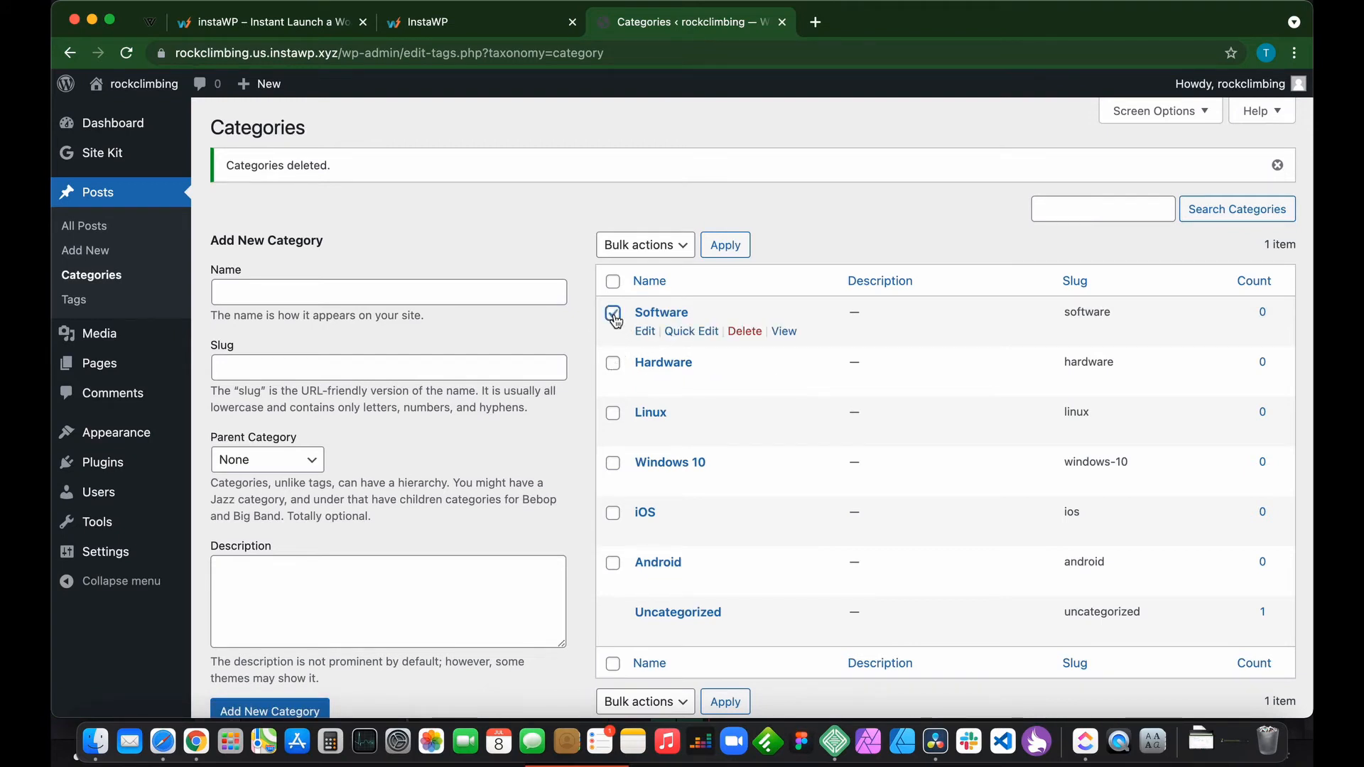
{"action": "left_click", "coordinate": [613, 363]}
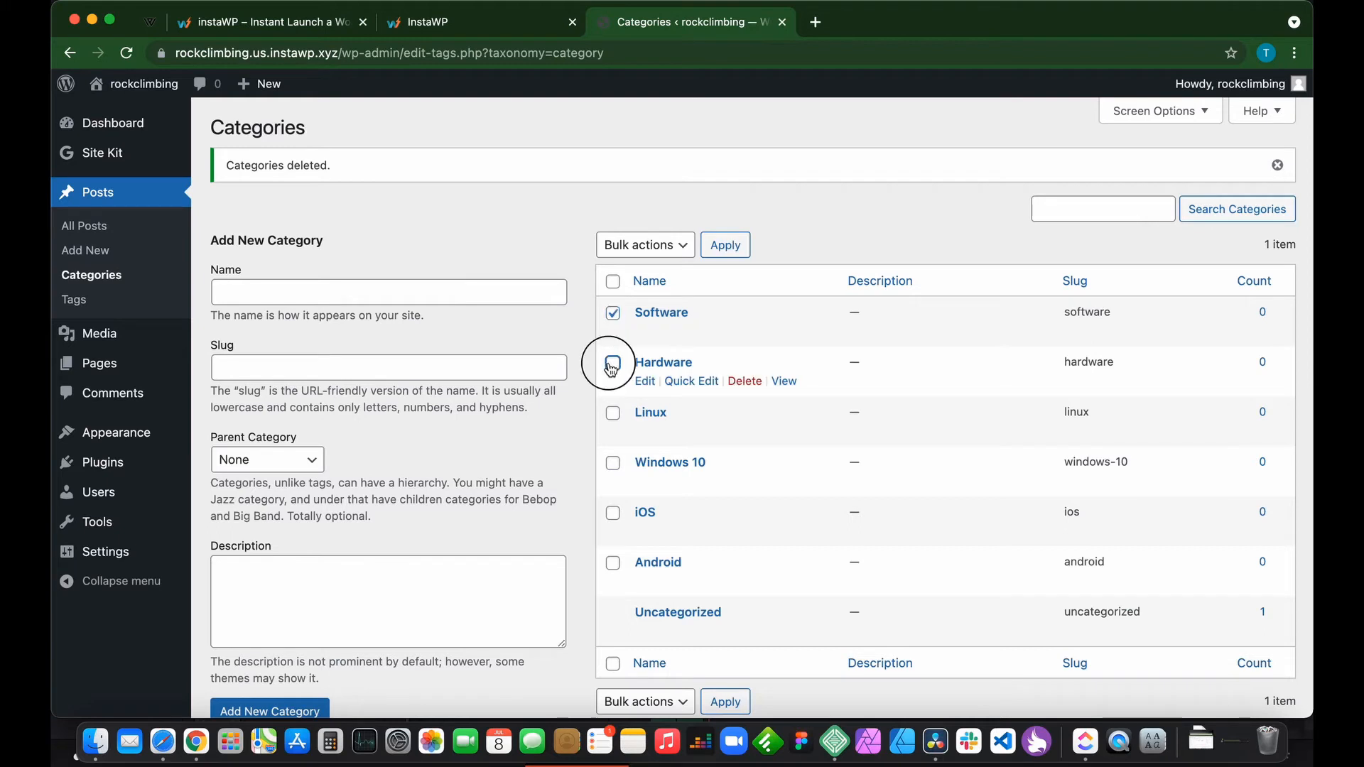
{"action": "left_click", "coordinate": [613, 569]}
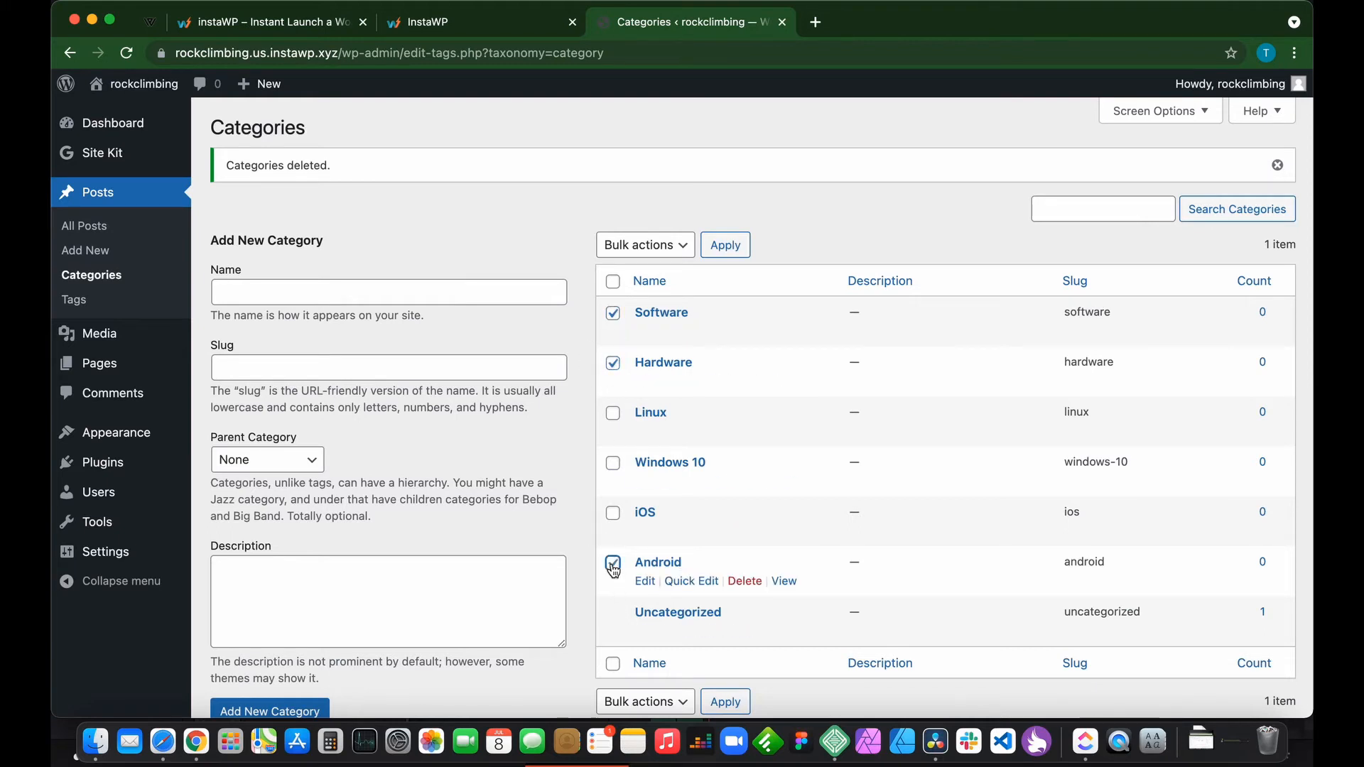
{"action": "left_click", "coordinate": [613, 466]}
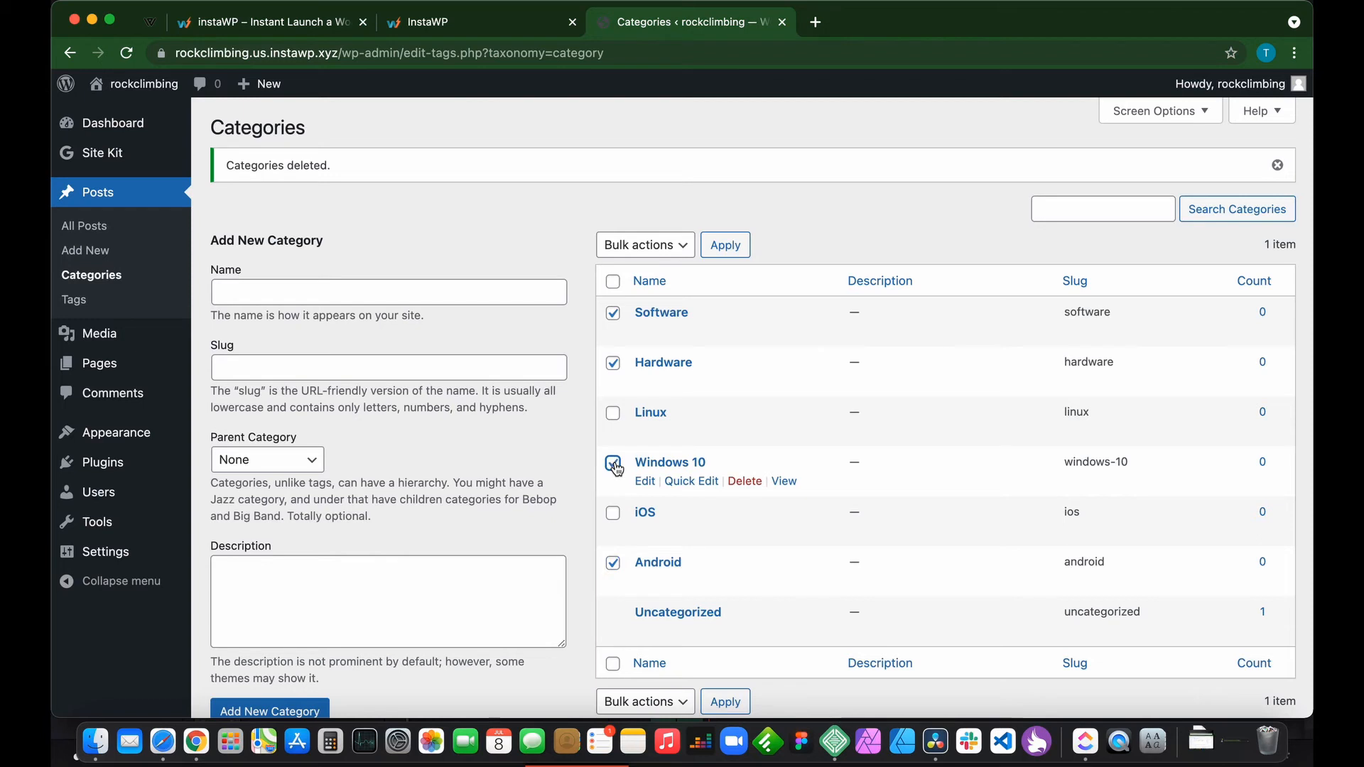
{"action": "left_click", "coordinate": [653, 252]}
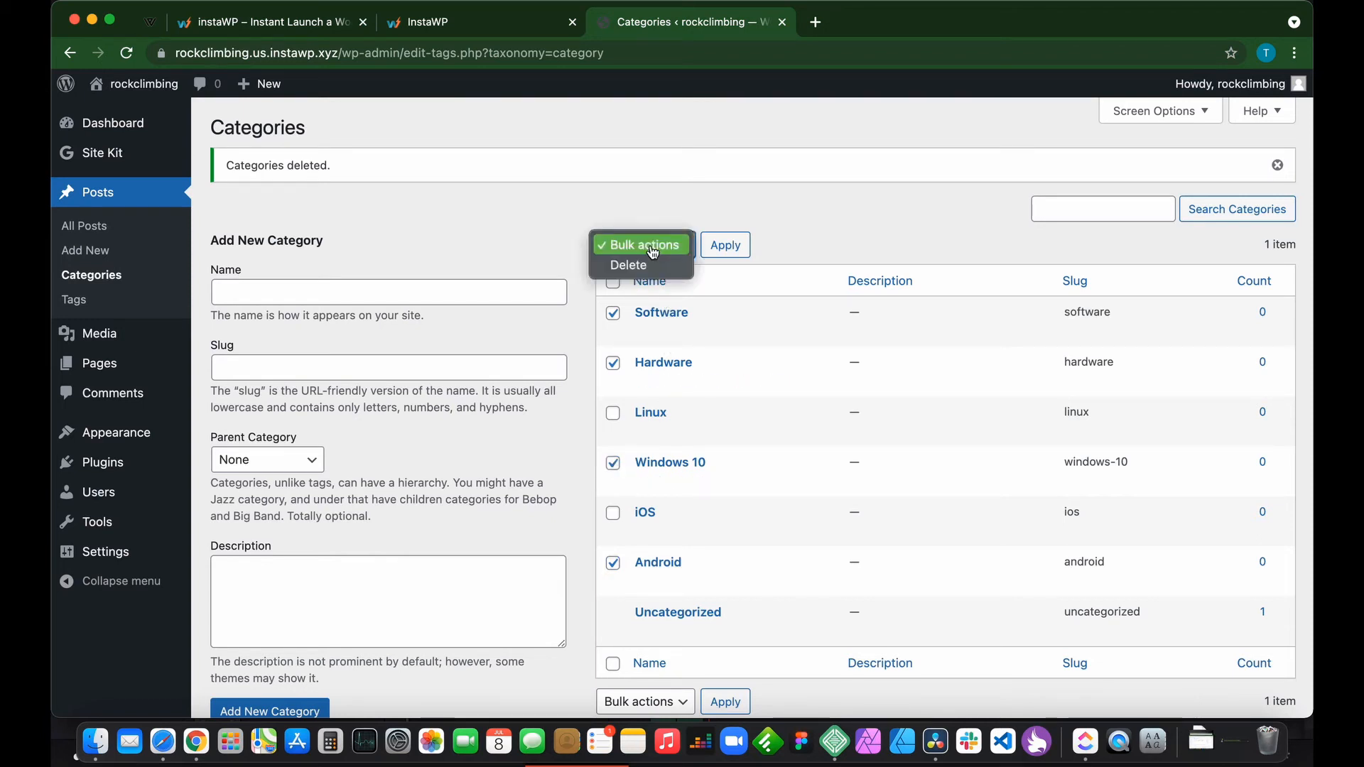
{"action": "left_click", "coordinate": [630, 266]}
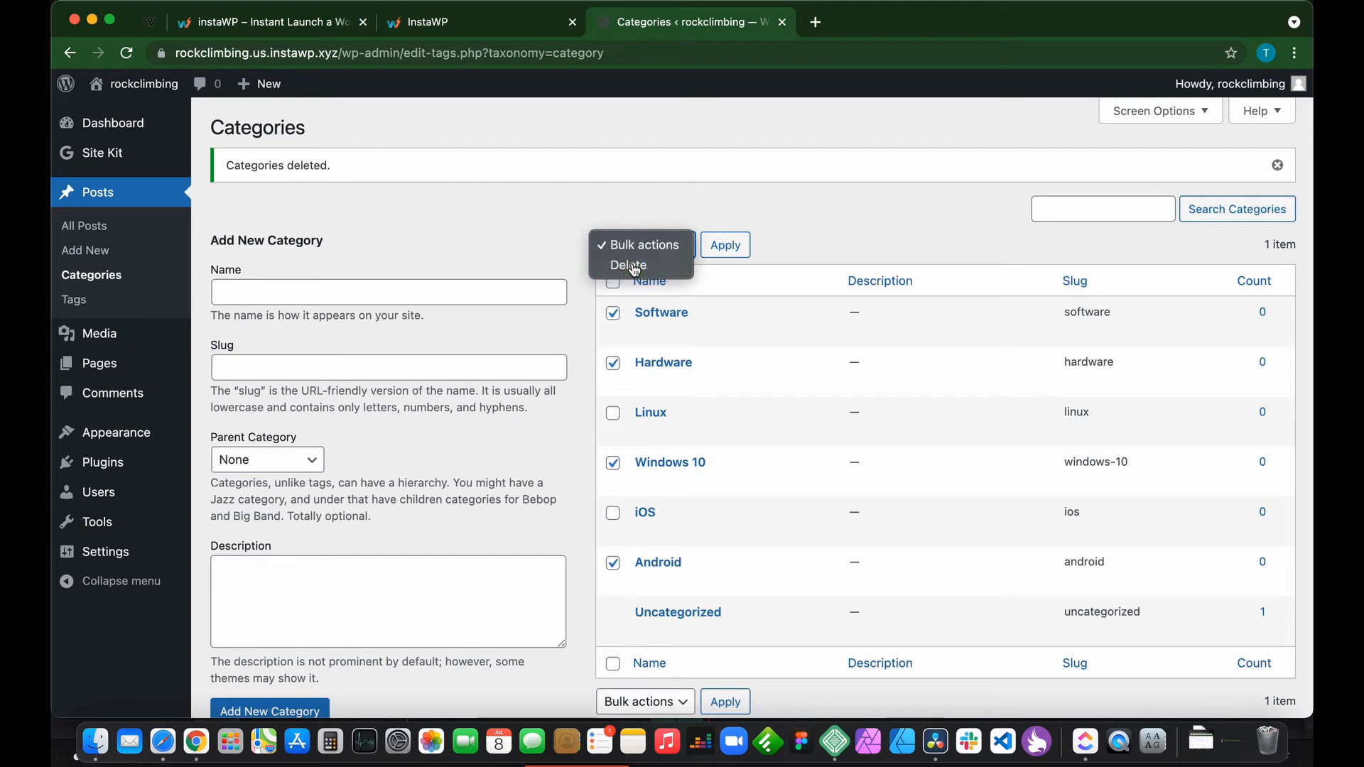
{"action": "left_click", "coordinate": [725, 245]}
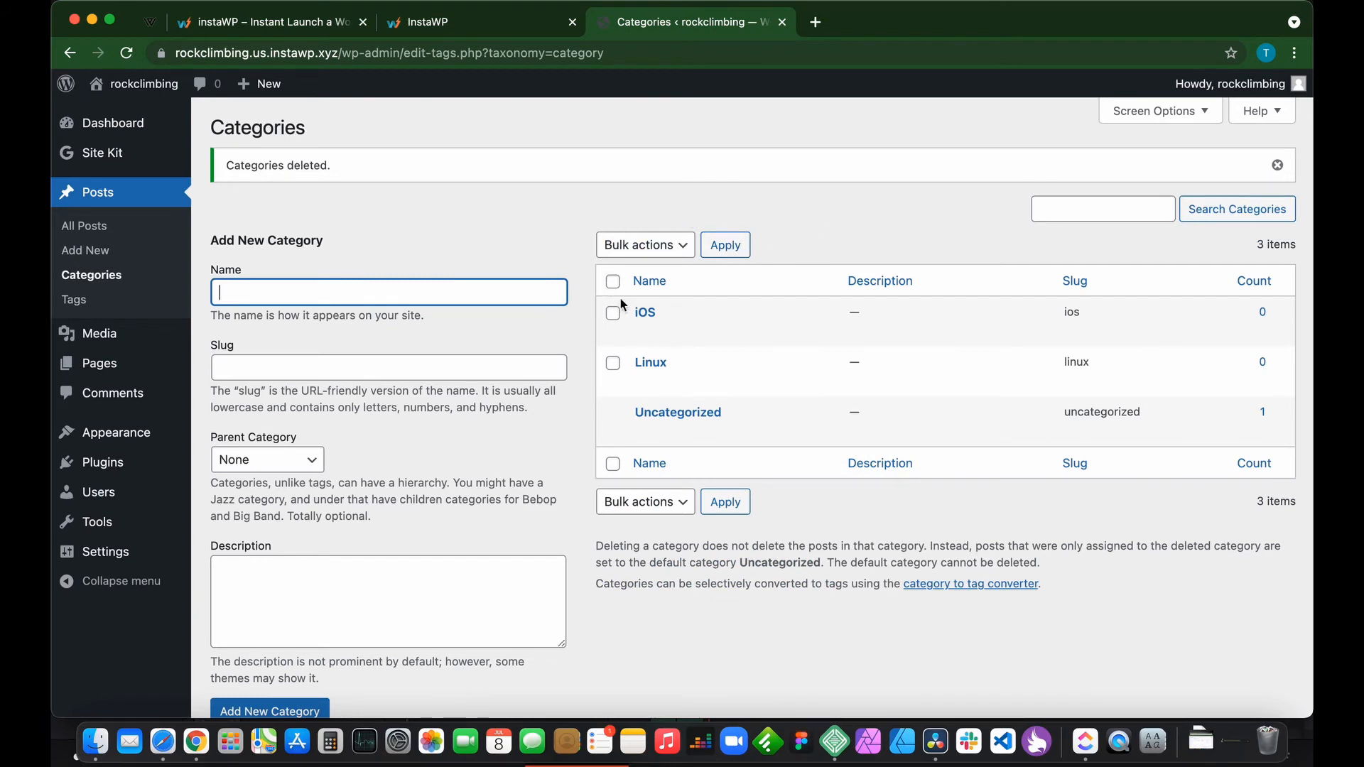
Set the default post category to Linux in the Writing settings and save the changes
{"action": "mouse_move", "coordinate": [687, 313]}
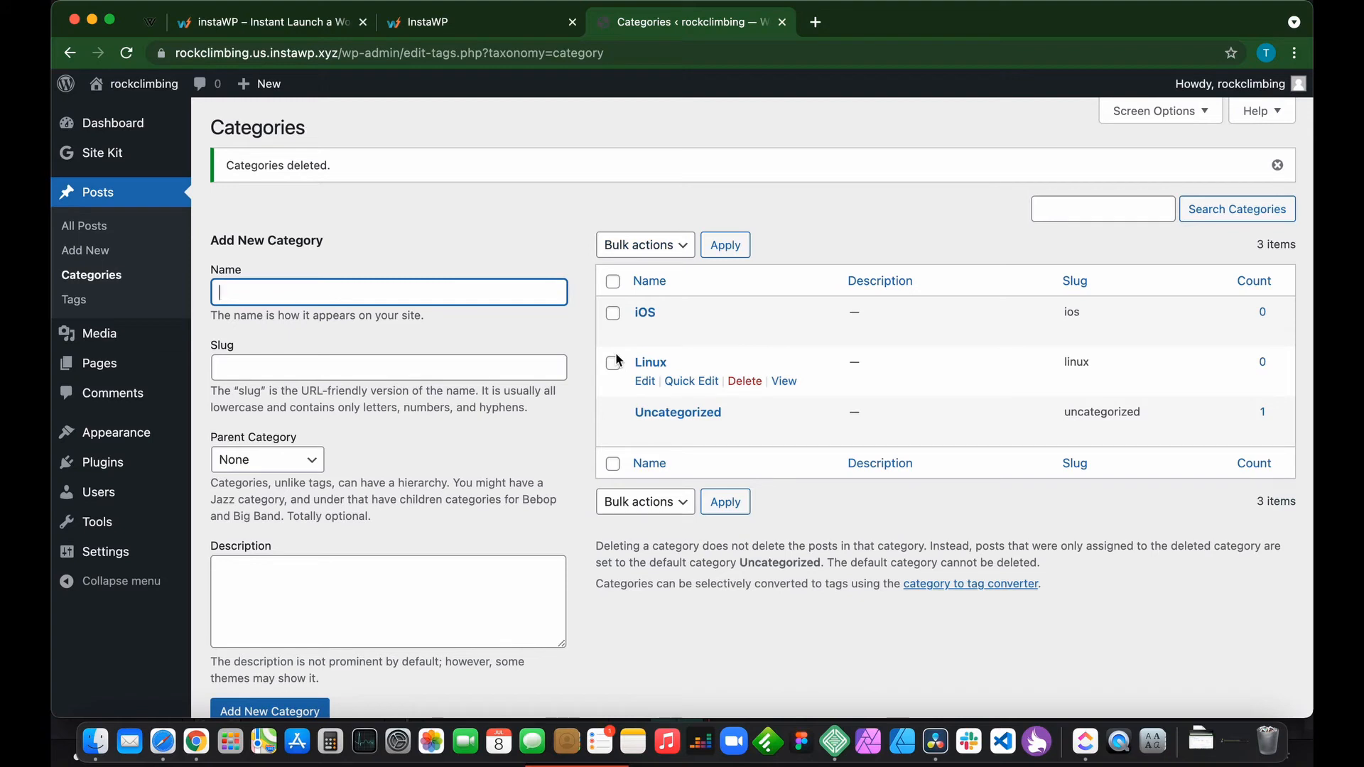
{"action": "mouse_move", "coordinate": [657, 421]}
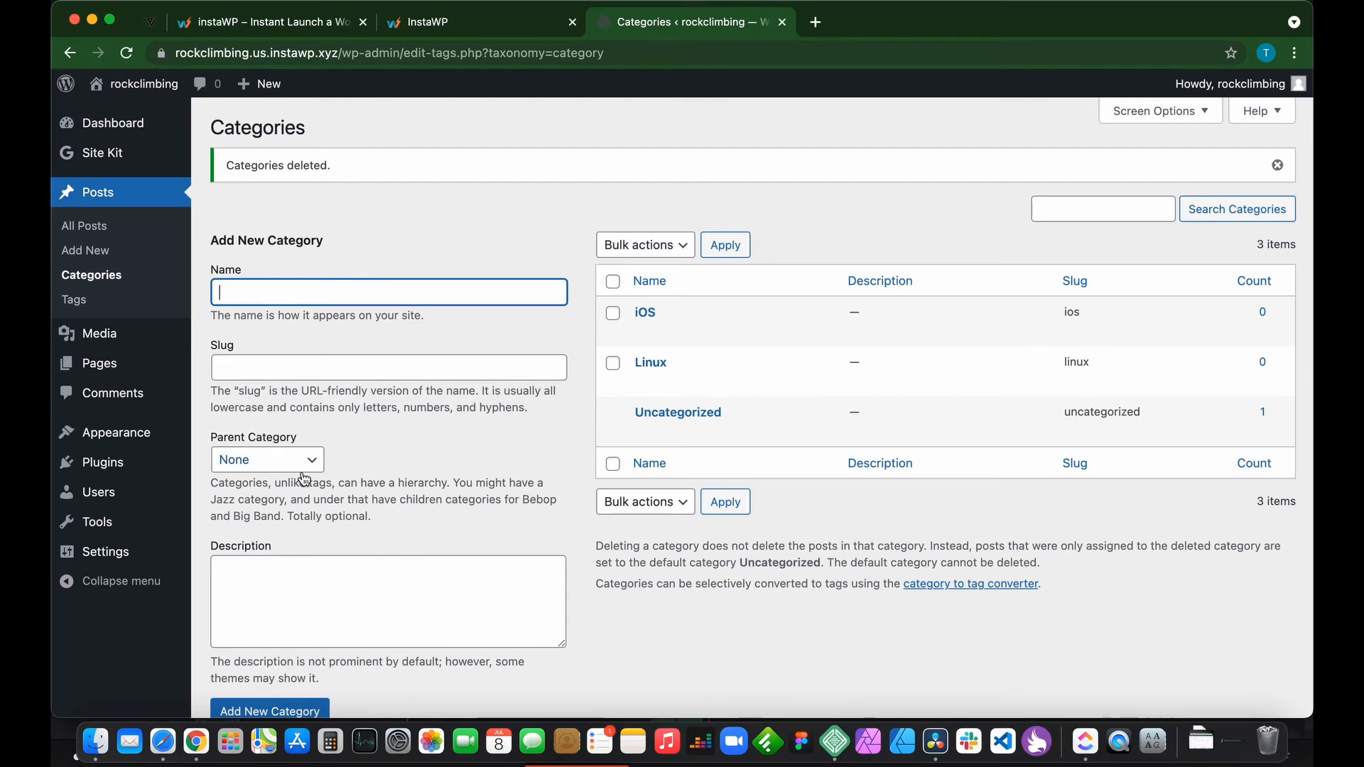
{"action": "mouse_move", "coordinate": [108, 557]}
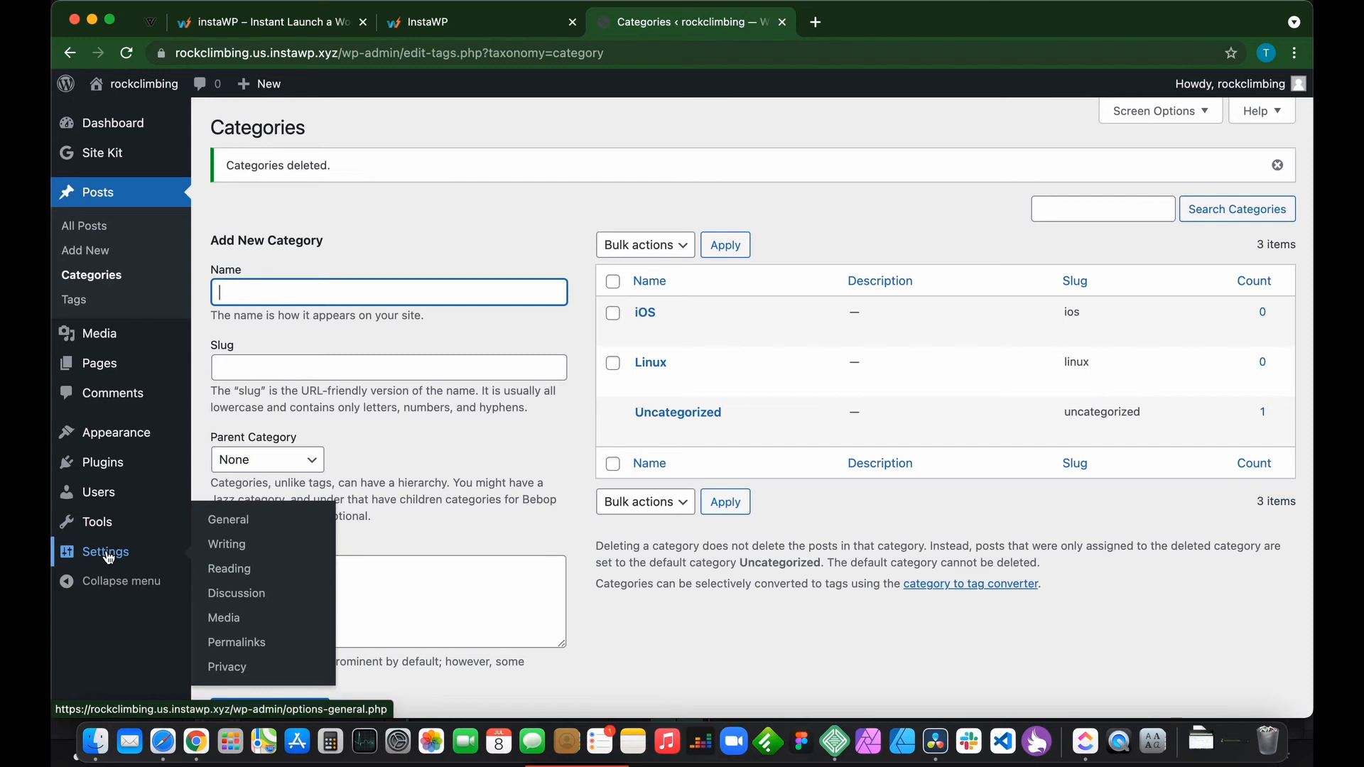
{"action": "left_click", "coordinate": [227, 545]}
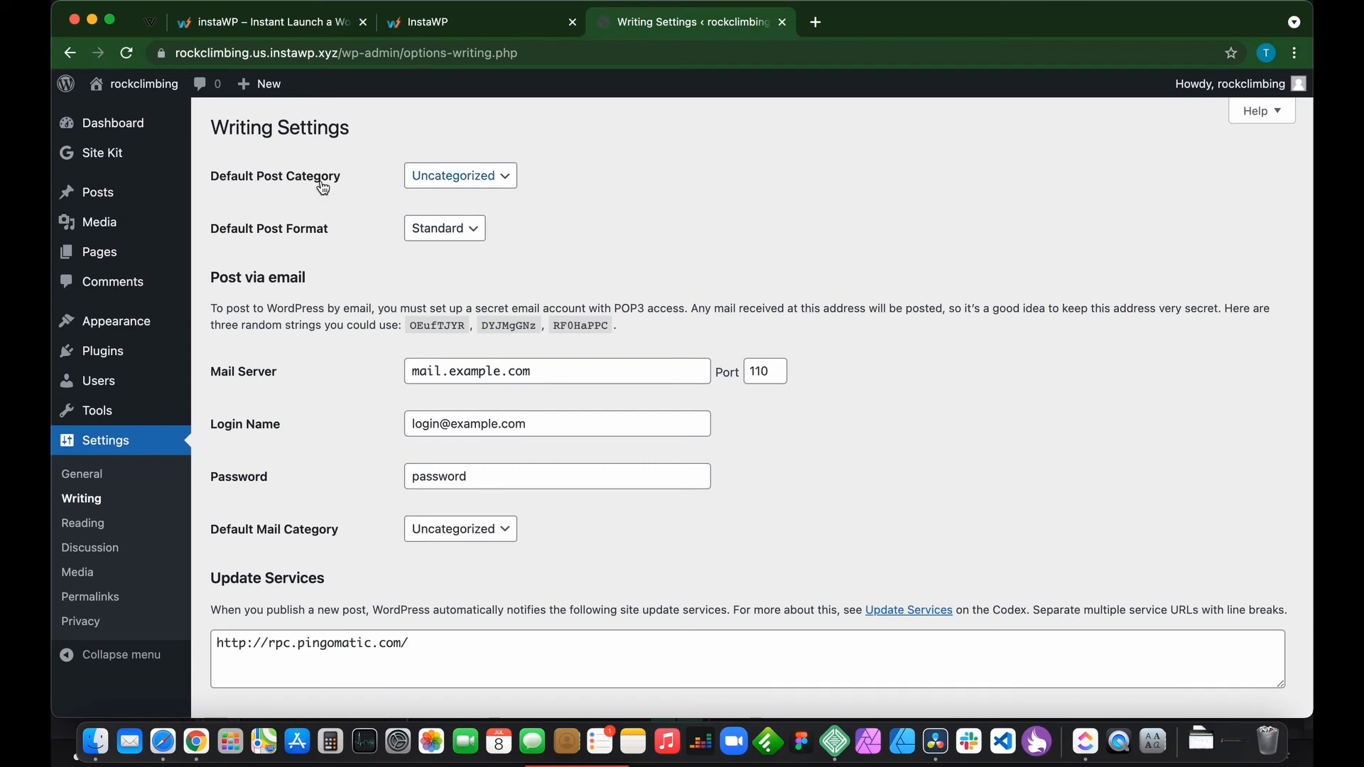
{"action": "left_click", "coordinate": [442, 177]}
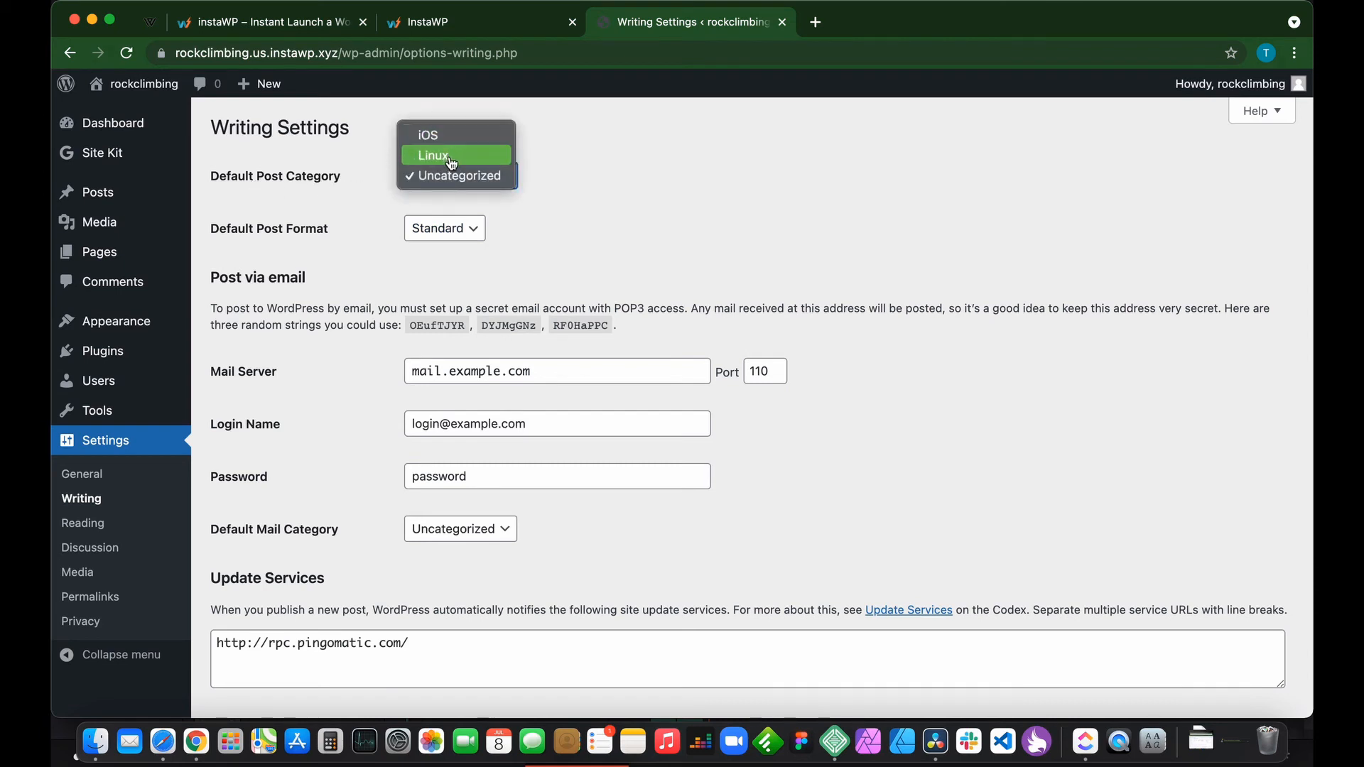
{"action": "left_click", "coordinate": [449, 158]}
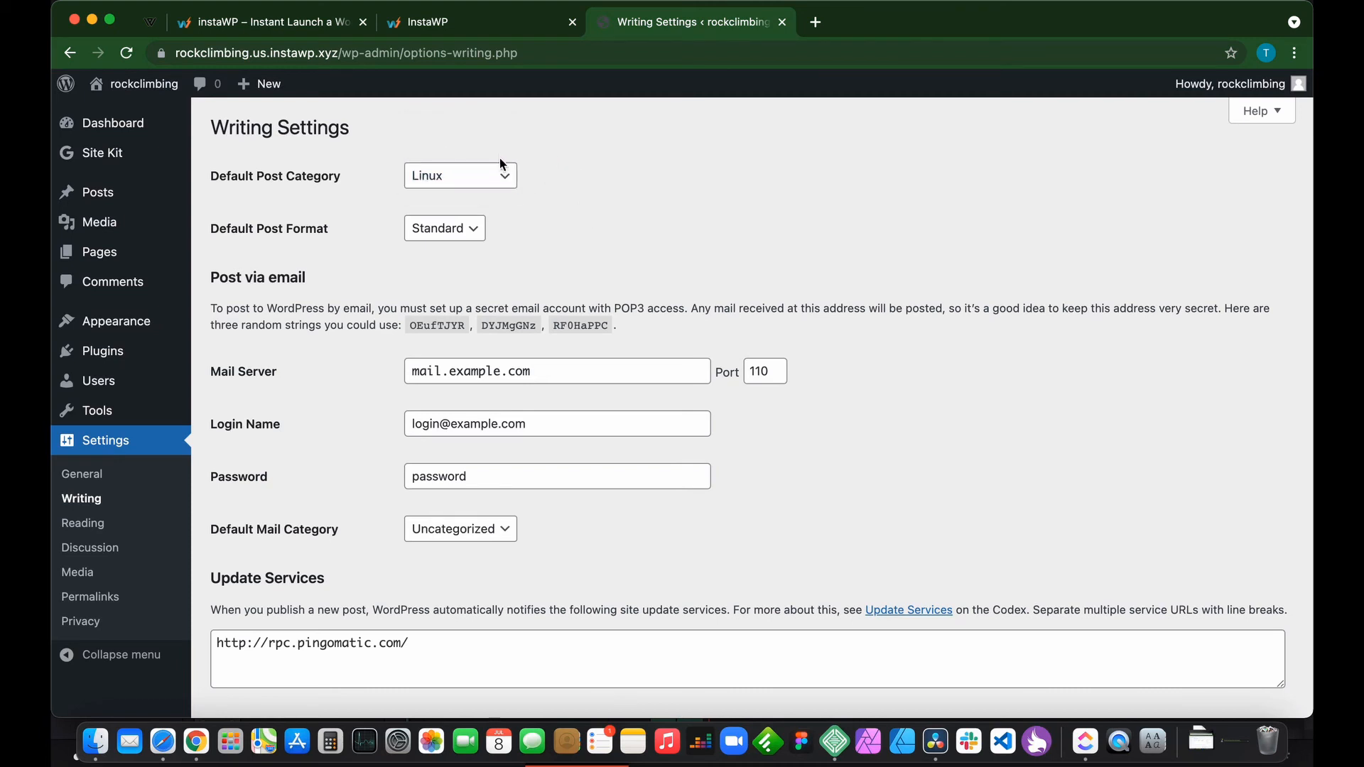
{"action": "scroll", "coordinate": [579, 215], "scroll_direction": "down", "scroll_amount": 1}
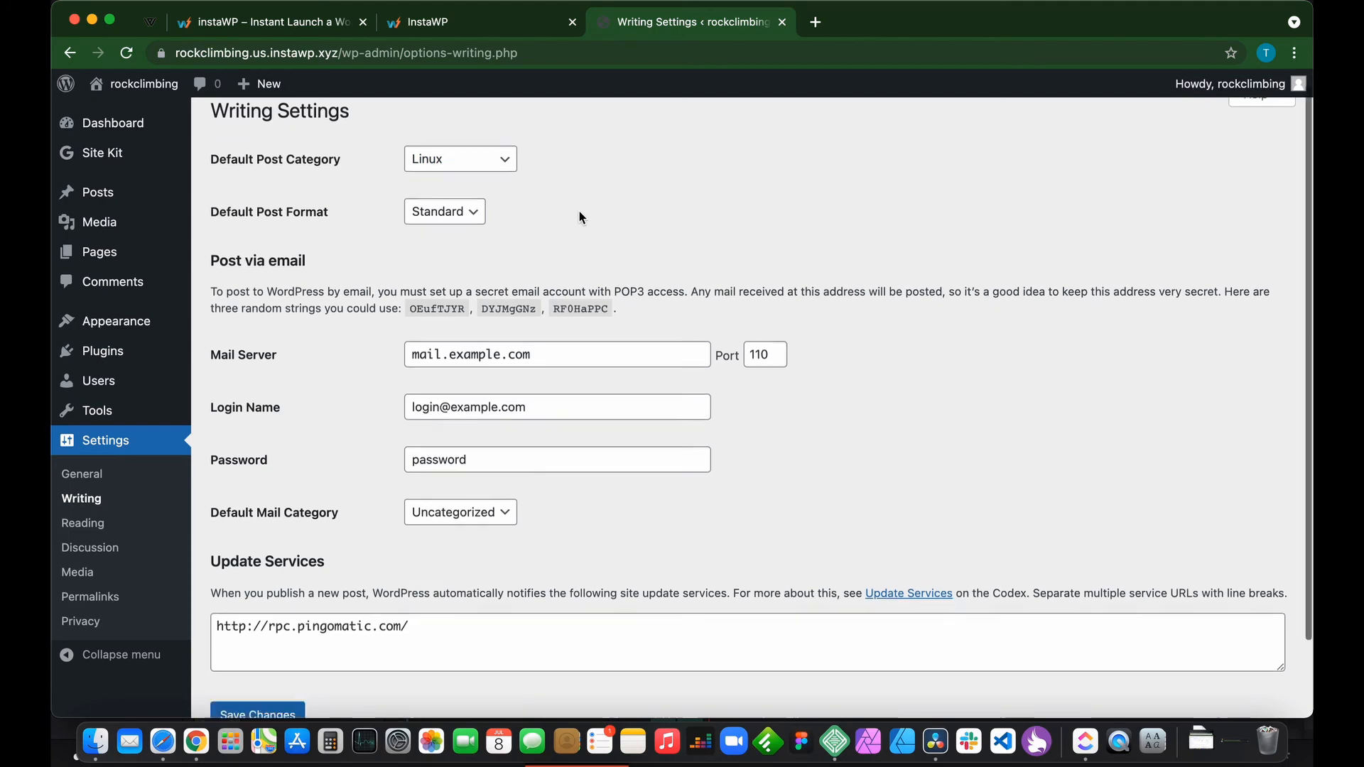
{"action": "scroll", "coordinate": [578, 211], "scroll_direction": "down", "scroll_amount": 3}
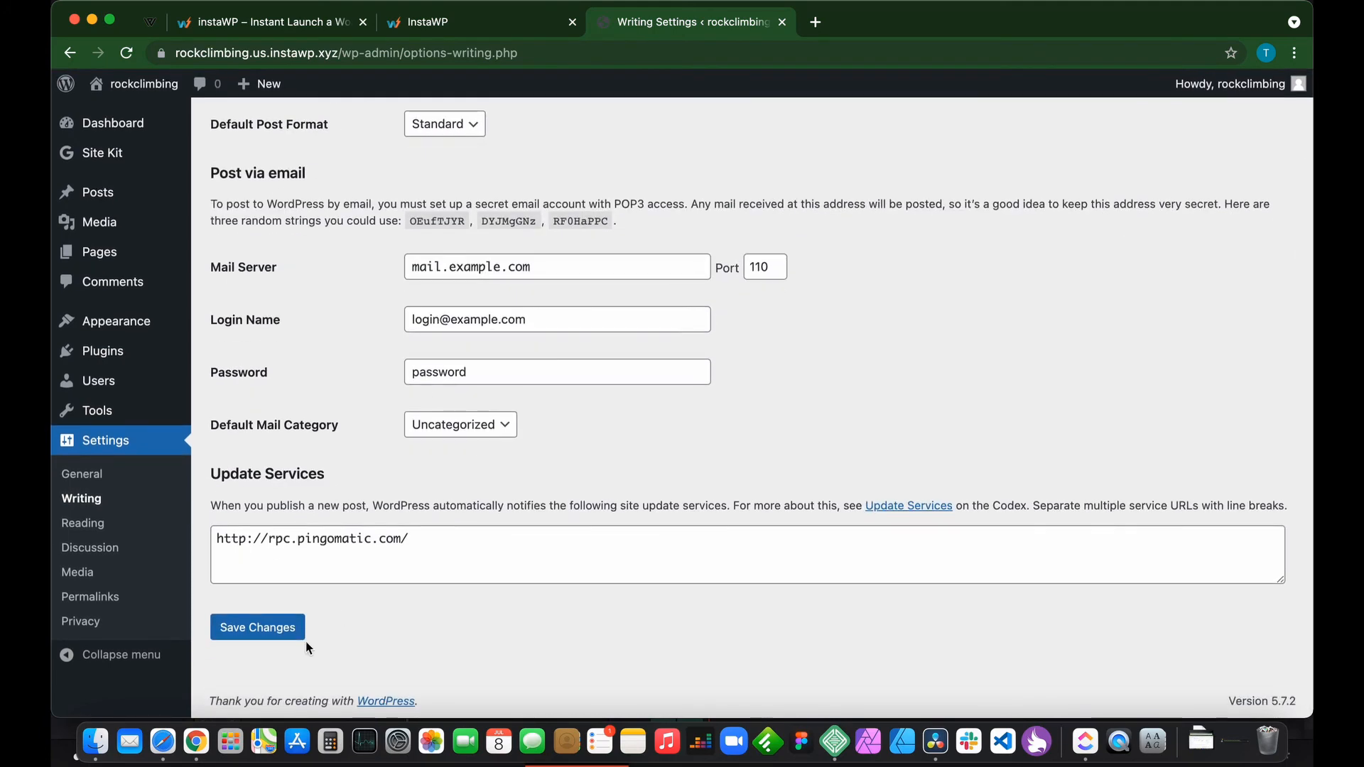
{"action": "left_click", "coordinate": [285, 631]}
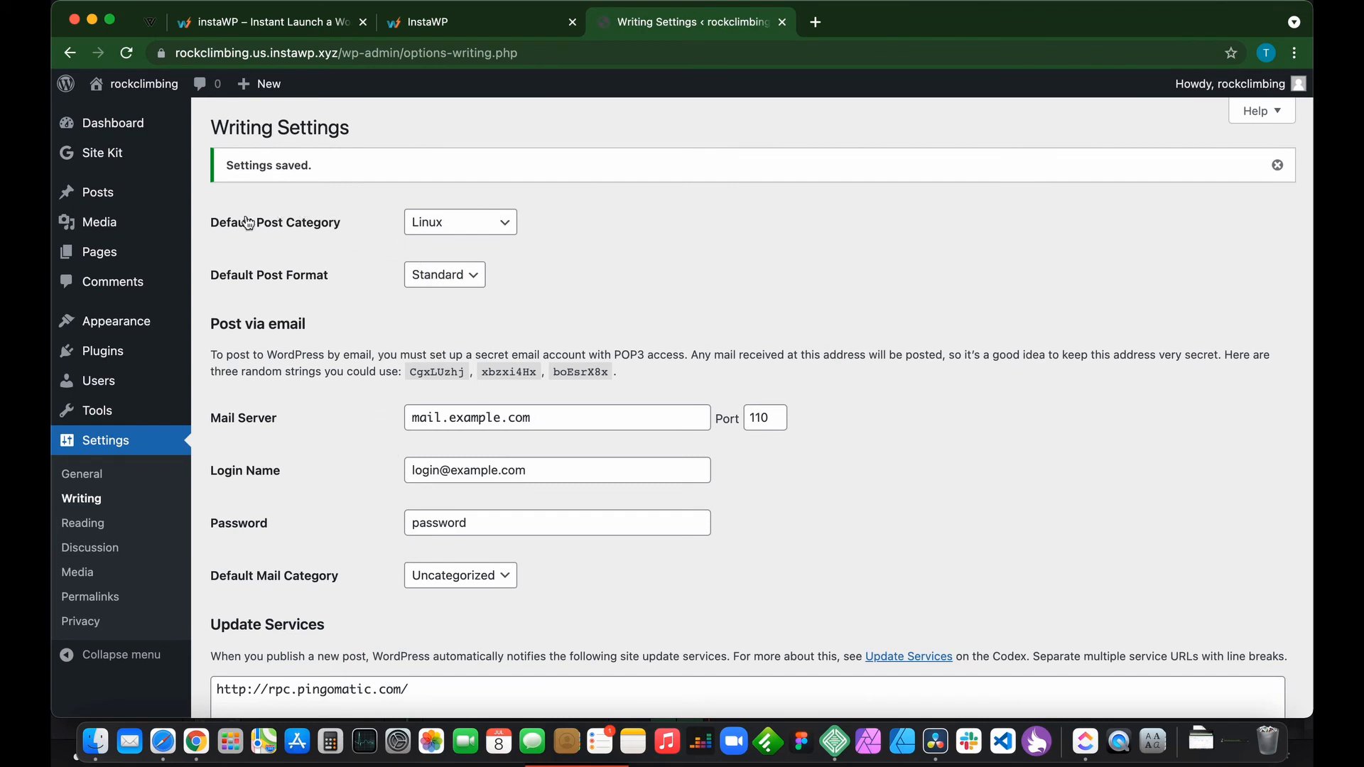
{"action": "scroll", "coordinate": [359, 280], "scroll_direction": "down", "scroll_amount": 1}
{"action": "scroll", "coordinate": [359, 280], "scroll_direction": "down", "scroll_amount": 2}
{"action": "scroll", "coordinate": [359, 280], "scroll_direction": "up", "scroll_amount": 2}
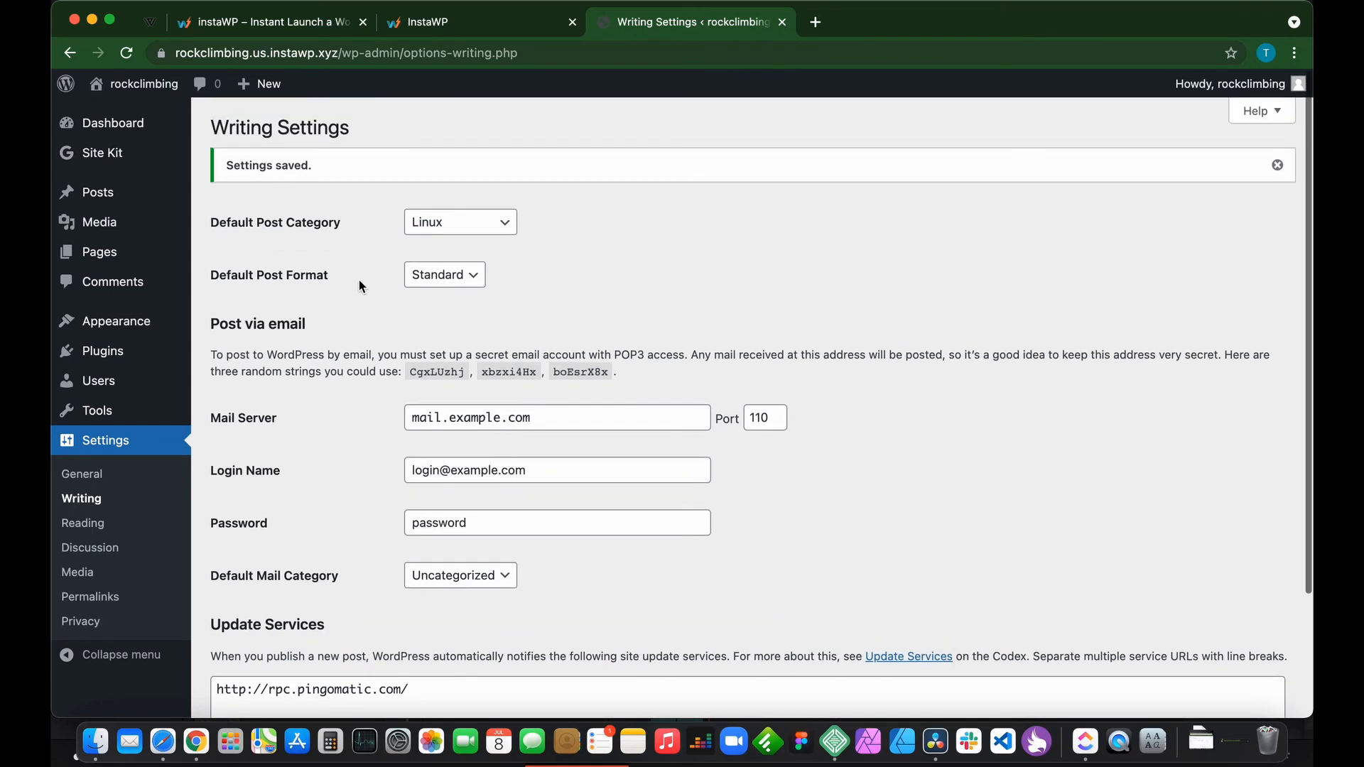
Permanently delete the Uncategorized category from the post category list and confirm the deletion
{"action": "mouse_move", "coordinate": [109, 201]}
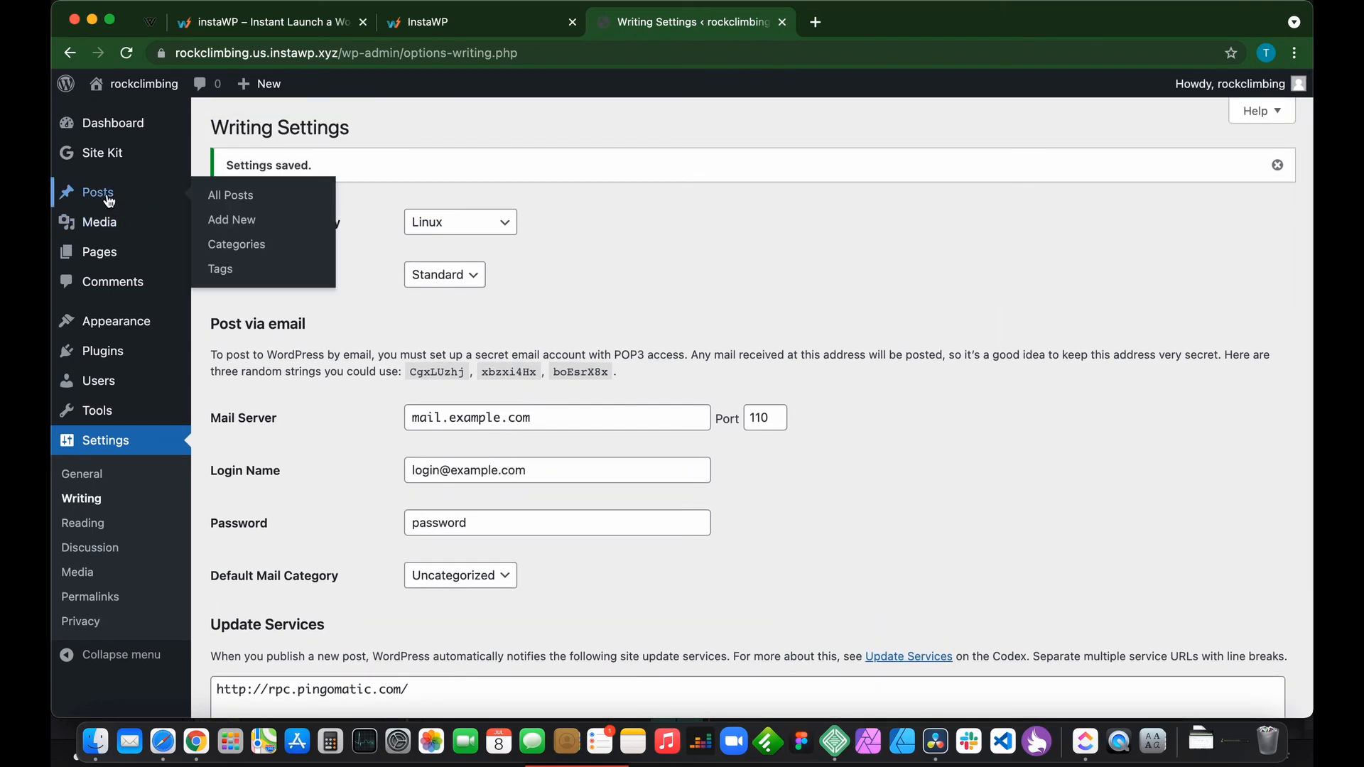
{"action": "left_click", "coordinate": [248, 246]}
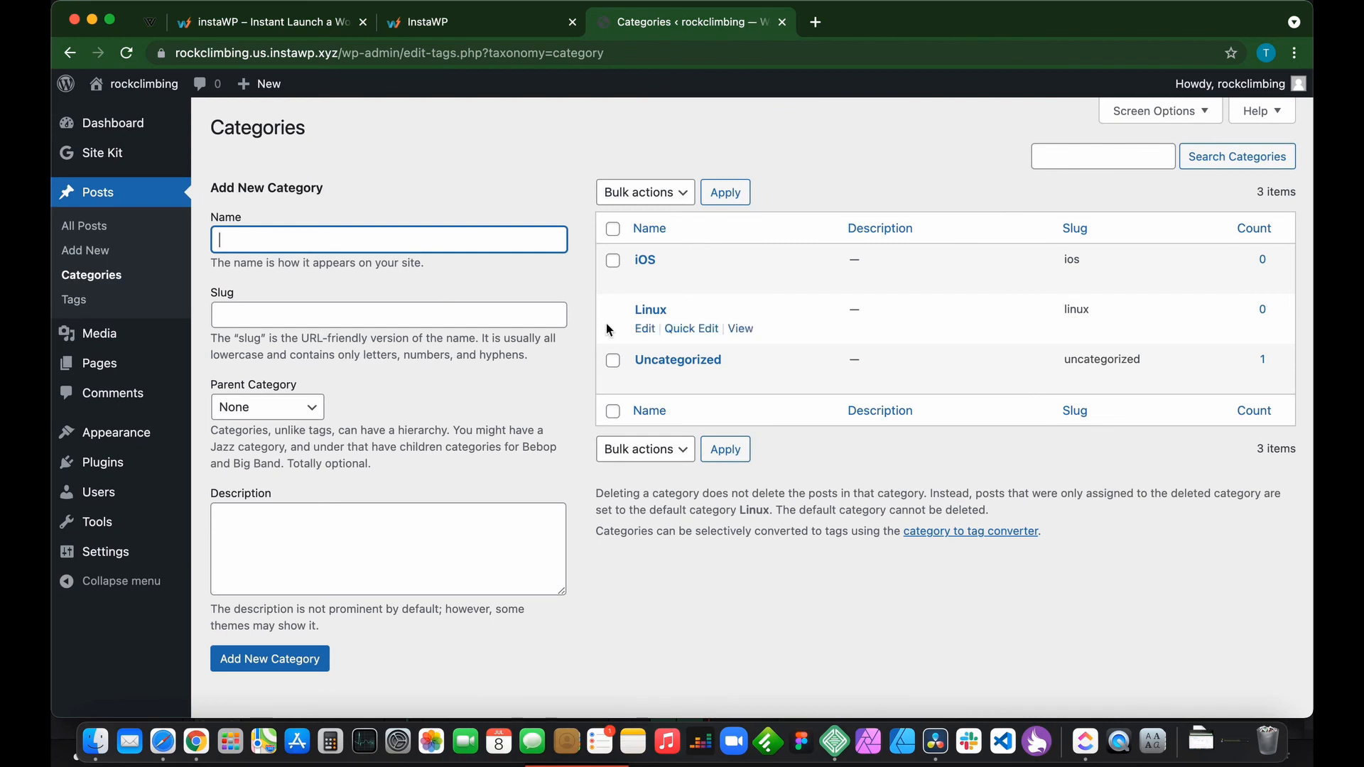
{"action": "mouse_move", "coordinate": [651, 361]}
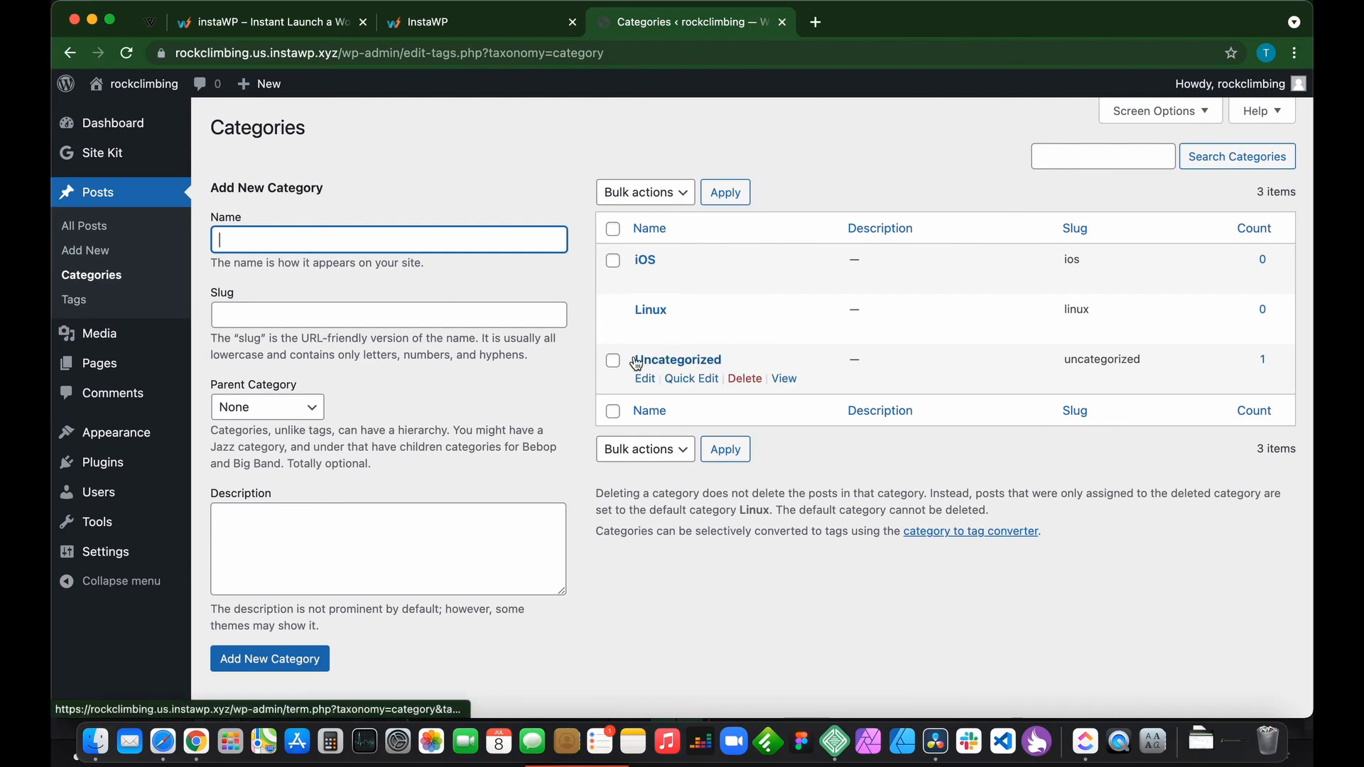
{"action": "left_click", "coordinate": [745, 379]}
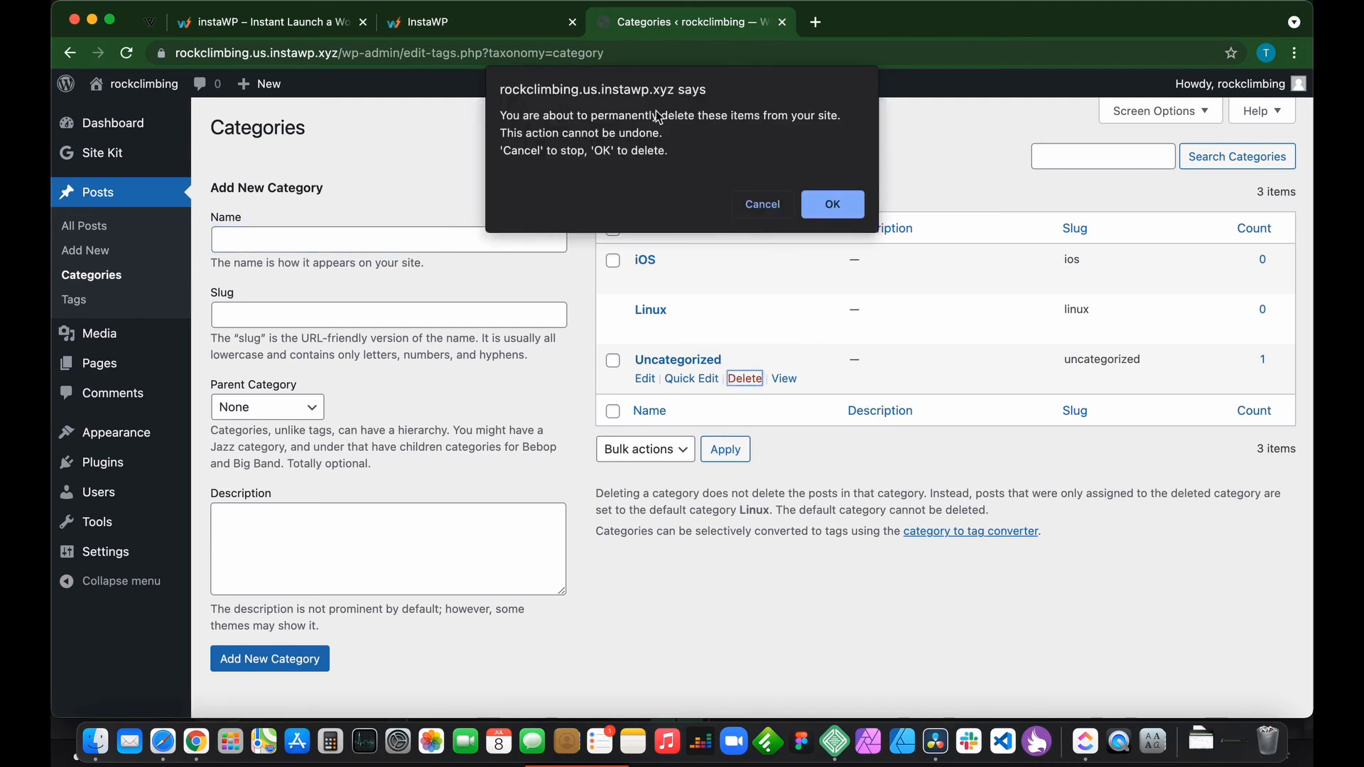
{"action": "left_click", "coordinate": [843, 204]}
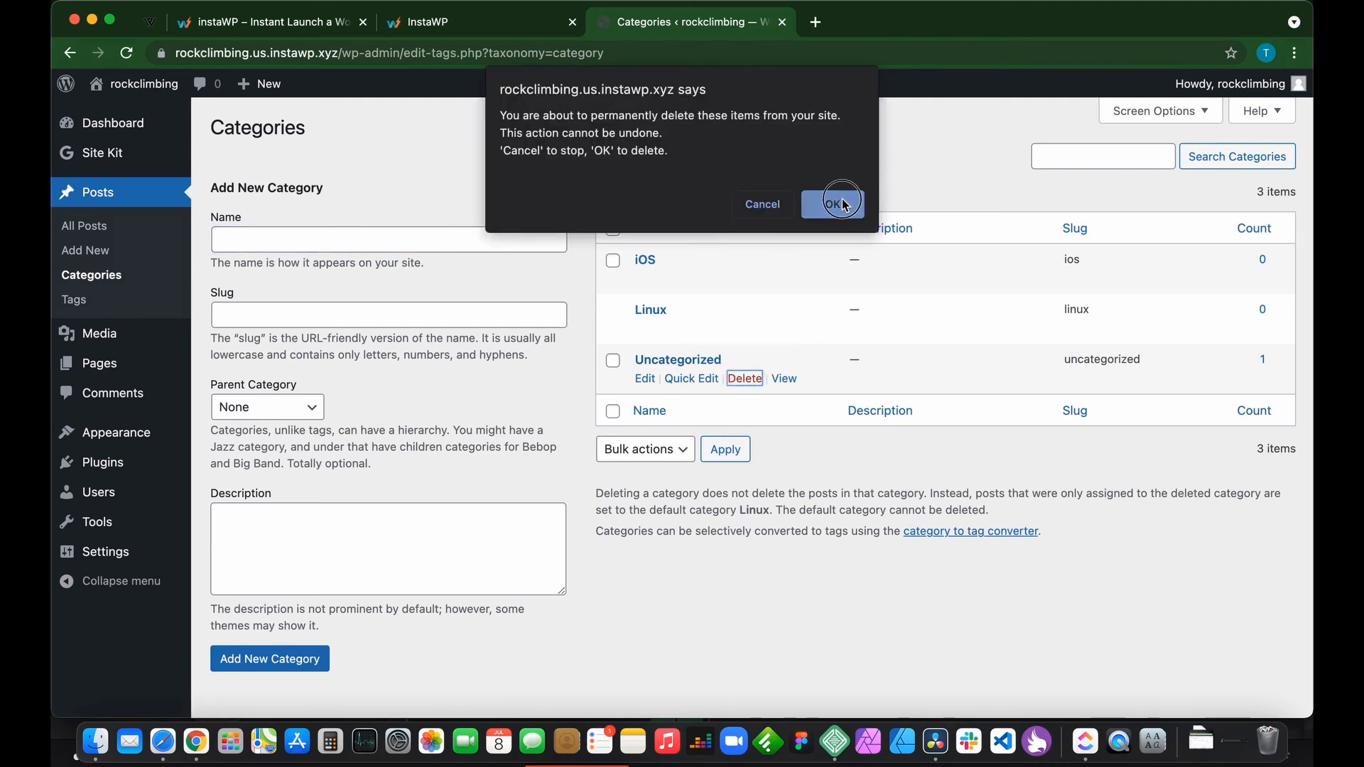